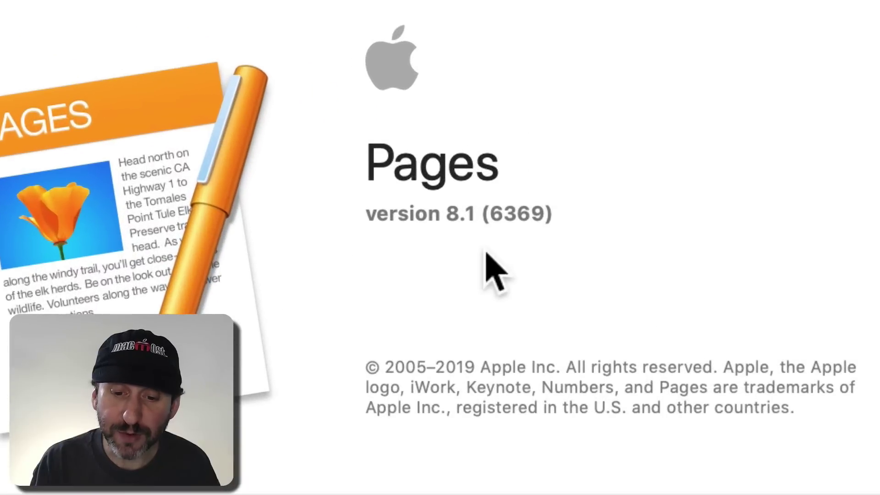
Close the Pages About window and click into the document text.
{"action": "left_click_drag", "start_coordinate": [447, 214], "coordinate": [476, 214]}
{"action": "left_click", "coordinate": [29, 17]}
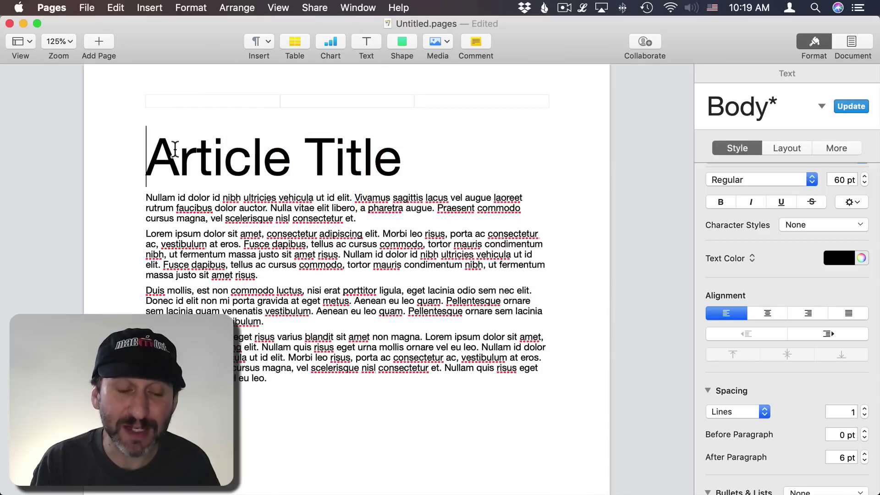
{"action": "left_click", "coordinate": [152, 161]}
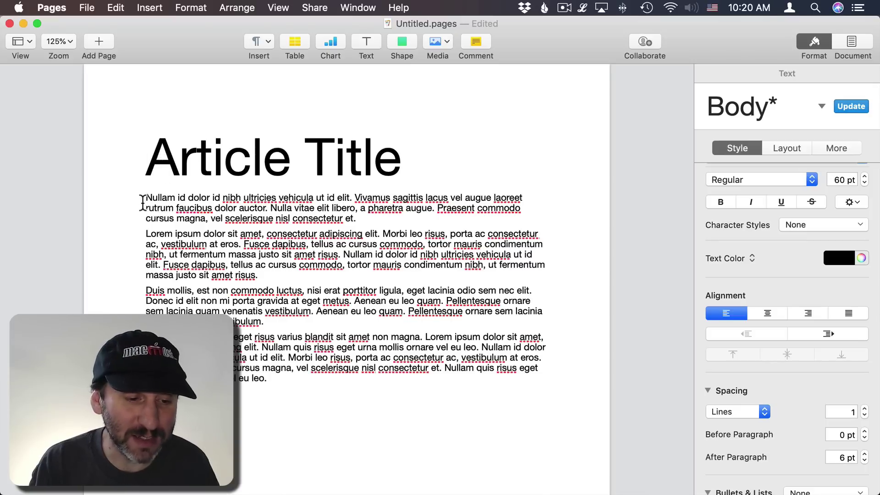
{"action": "left_click_drag", "start_coordinate": [142, 202], "coordinate": [315, 372]}
{"action": "left_click", "coordinate": [202, 234]}
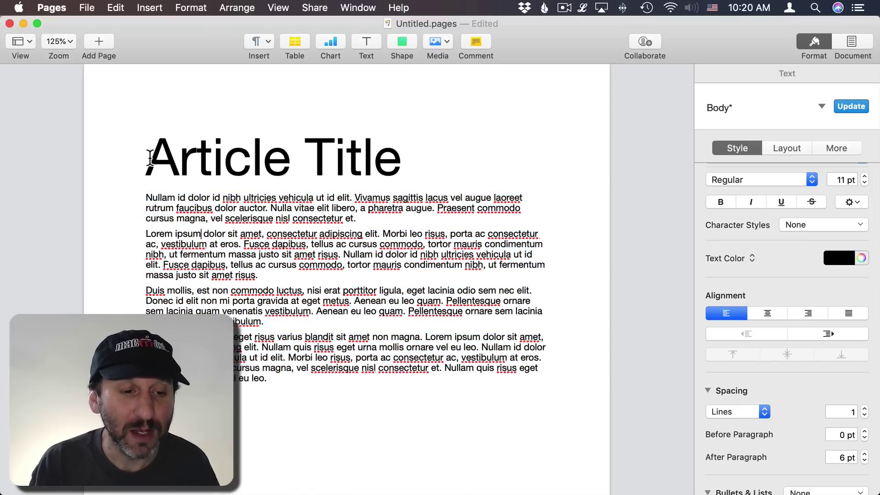
Set the Article Title heading in Condensed Black at 60 pt.
{"action": "left_click_drag", "start_coordinate": [151, 159], "coordinate": [407, 157]}
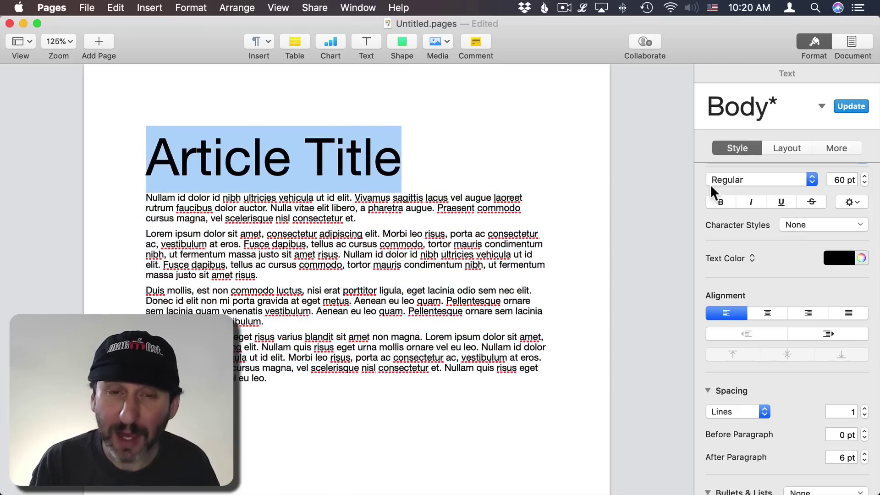
{"action": "left_click", "coordinate": [739, 180]}
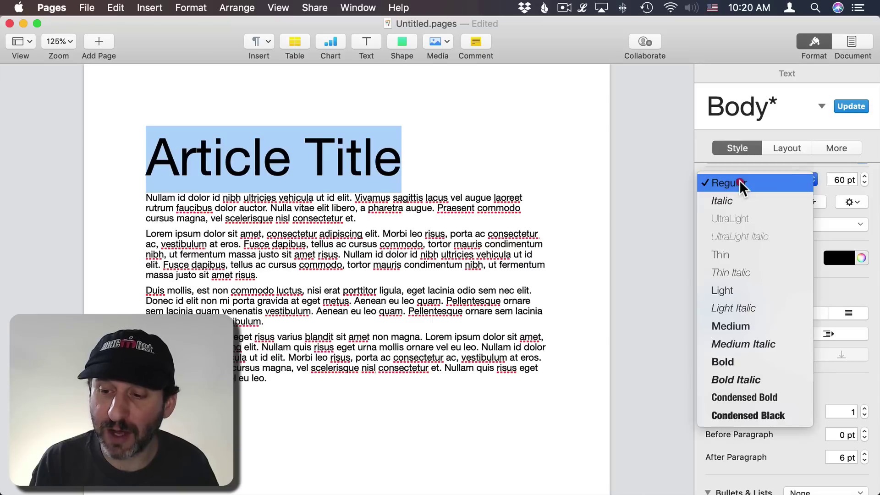
{"action": "left_click", "coordinate": [746, 414]}
{"action": "left_click", "coordinate": [260, 157]}
{"action": "left_click_drag", "start_coordinate": [157, 161], "coordinate": [402, 157]}
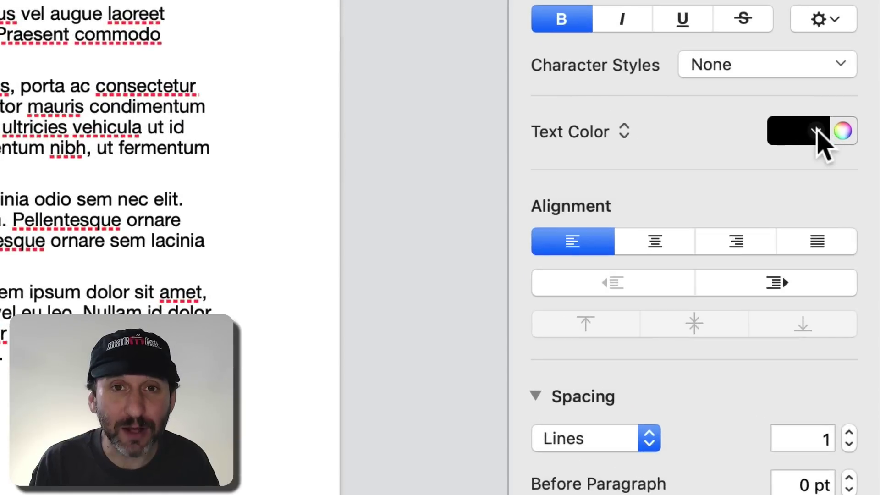
{"action": "left_click", "coordinate": [576, 132]}
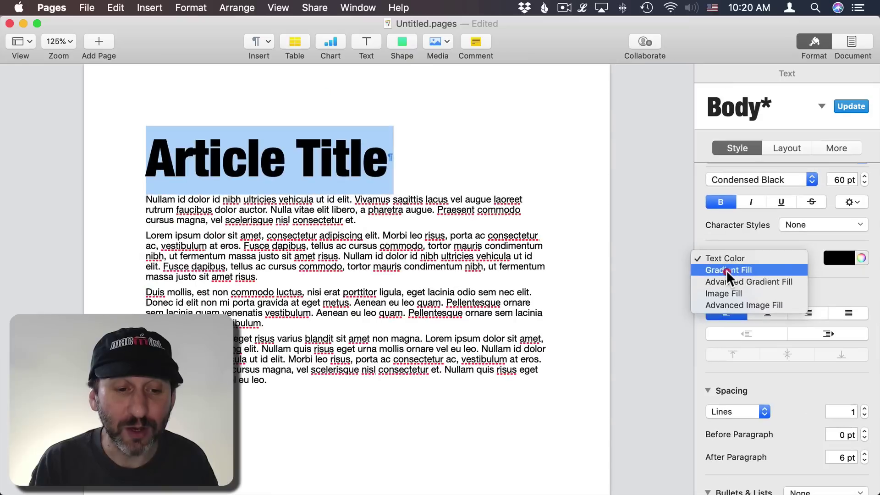
Give the Article Title heading a gradient fill.
{"action": "left_click", "coordinate": [575, 157]}
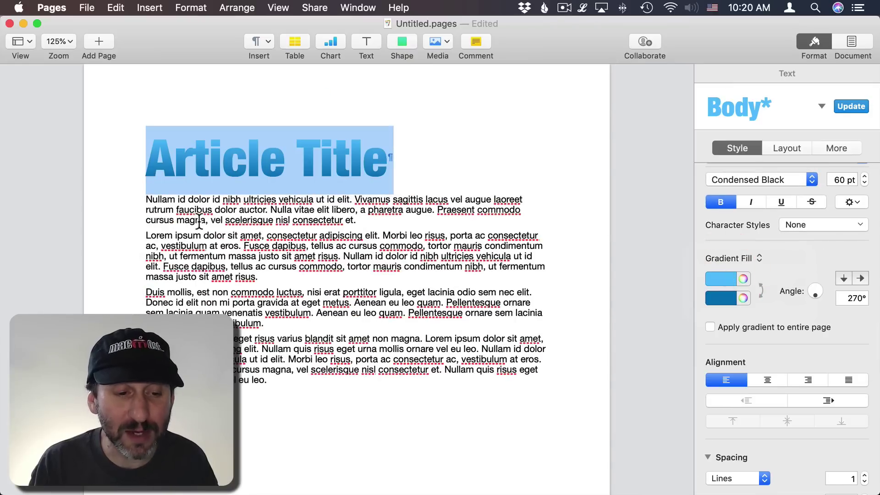
{"action": "left_click", "coordinate": [147, 149]}
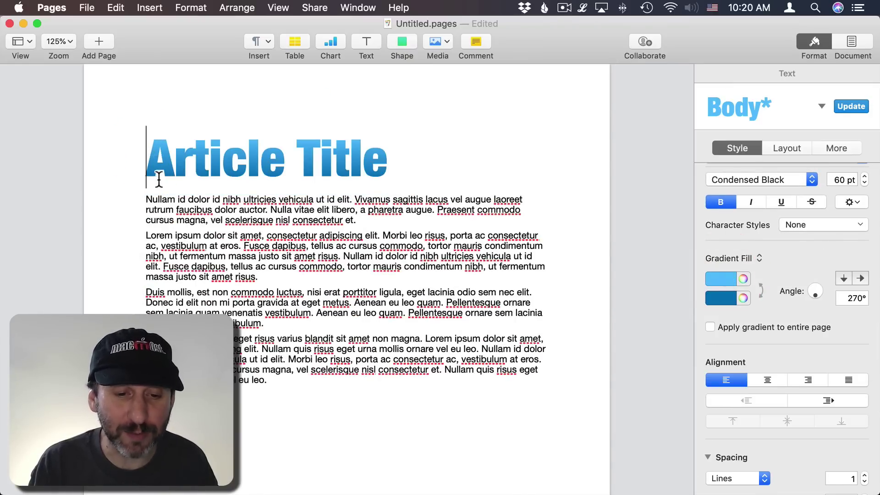
{"action": "left_click_drag", "start_coordinate": [148, 160], "coordinate": [382, 158]}
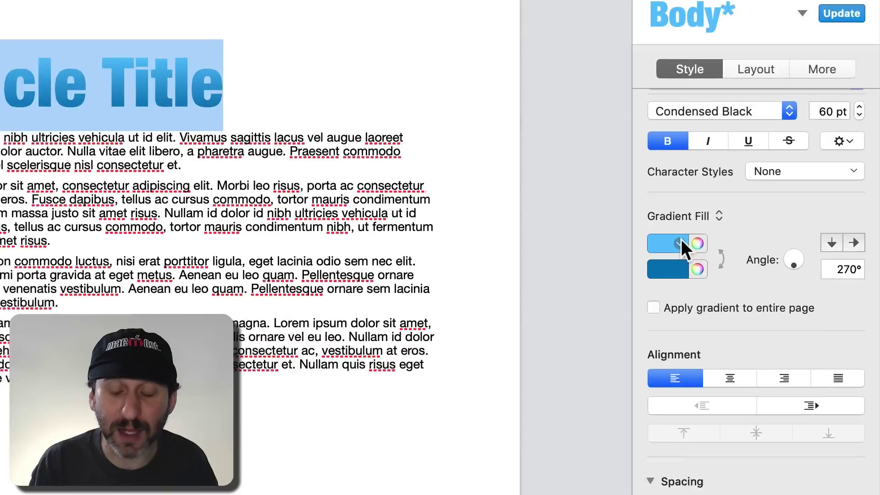
Set the gradient colours to pale pink and dark green.
{"action": "left_click", "coordinate": [730, 278]}
{"action": "left_click", "coordinate": [555, 233]}
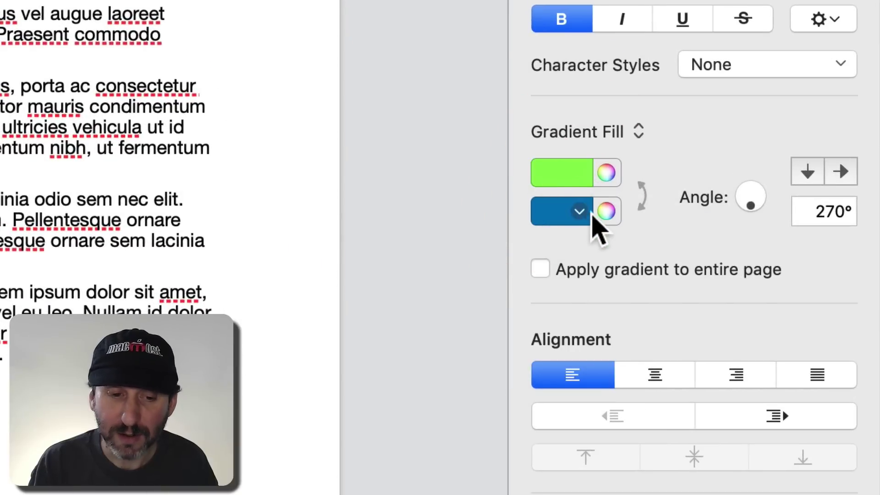
{"action": "left_click", "coordinate": [583, 212]}
{"action": "left_click", "coordinate": [559, 357]}
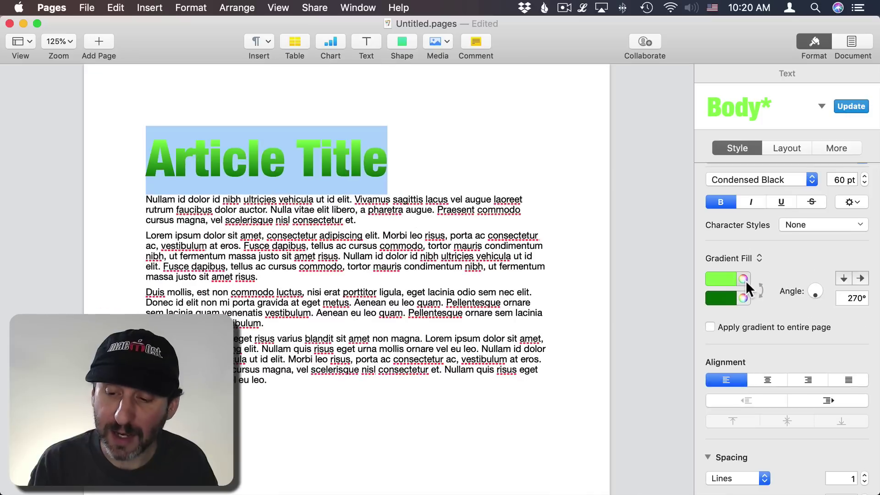
{"action": "left_click", "coordinate": [652, 208]}
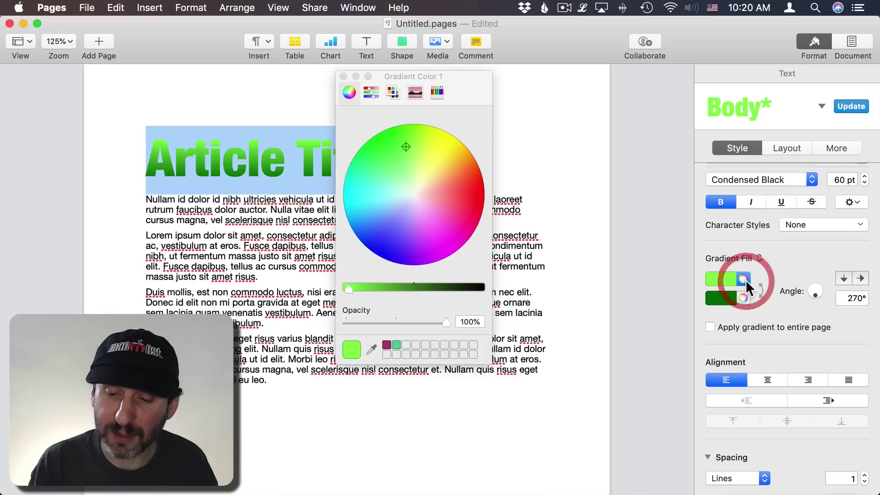
{"action": "left_click_drag", "start_coordinate": [407, 155], "coordinate": [426, 198]}
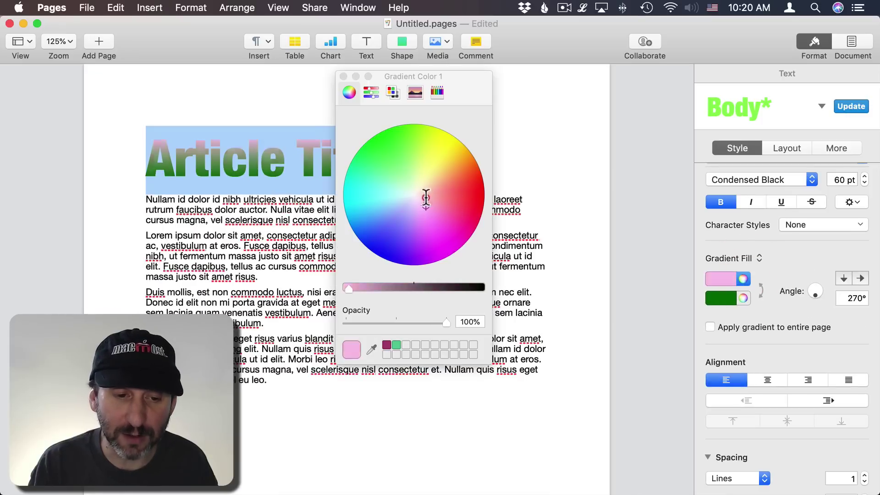
{"action": "left_click_drag", "start_coordinate": [447, 169], "coordinate": [430, 207]}
Set the title gradient angle to 0° and apply it to the entire page.
{"action": "left_click", "coordinate": [343, 76]}
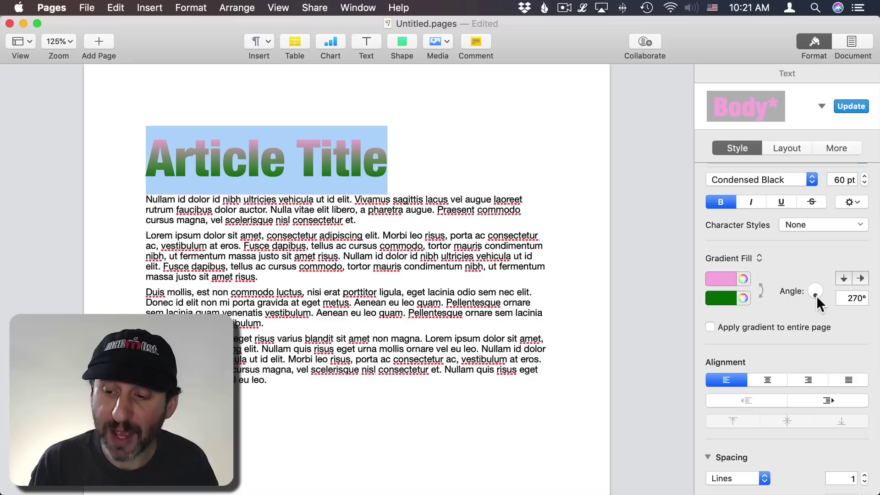
{"action": "left_click_drag", "start_coordinate": [816, 296], "coordinate": [836, 283]}
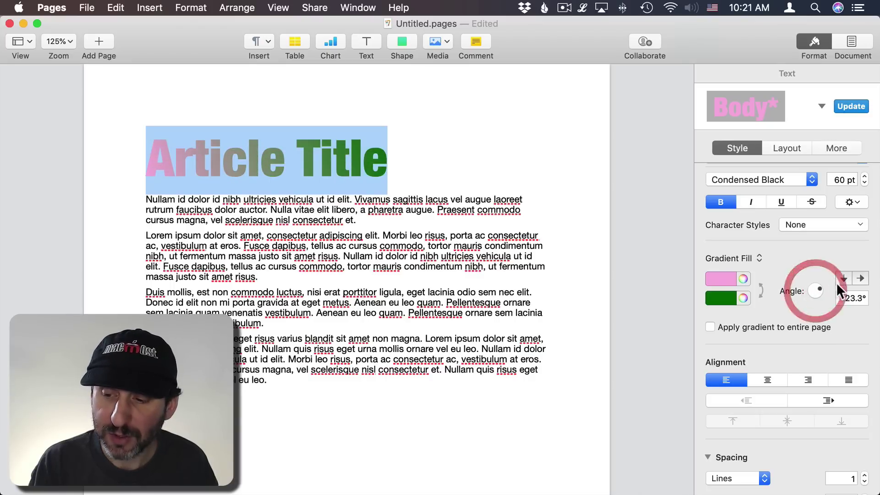
{"action": "left_click", "coordinate": [844, 278]}
{"action": "left_click", "coordinate": [857, 278]}
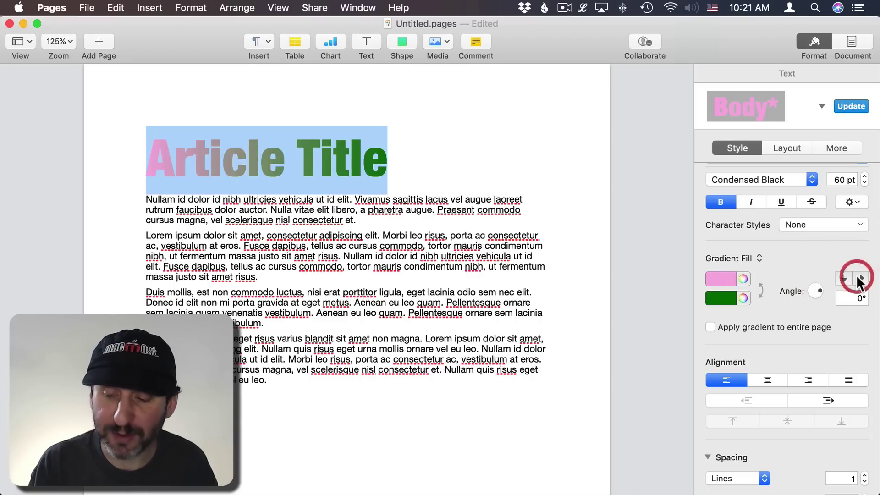
{"action": "left_click", "coordinate": [844, 297]}
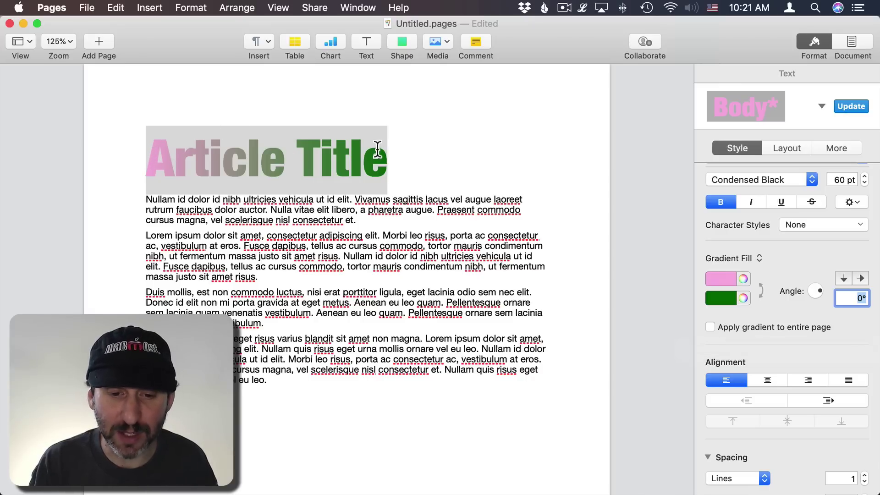
{"action": "left_click", "coordinate": [711, 326]}
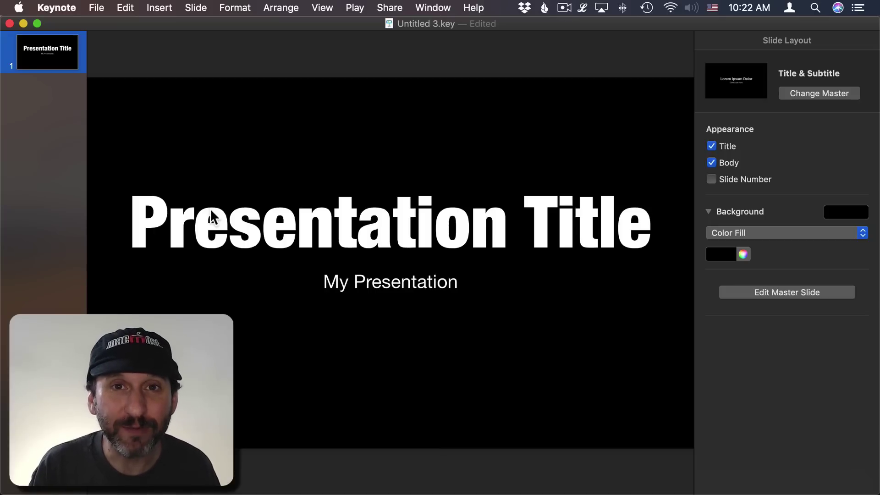
Select the Keynote Presentation Title text and give it a gradient fill.
{"action": "left_click", "coordinate": [183, 212]}
{"action": "double_click", "coordinate": [147, 207]}
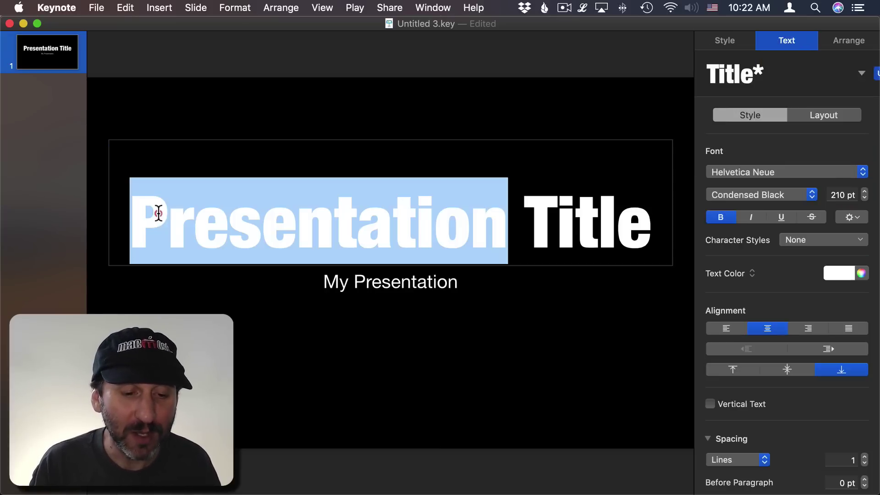
{"action": "left_click", "coordinate": [147, 204]}
{"action": "left_click_drag", "start_coordinate": [133, 213], "coordinate": [662, 211]}
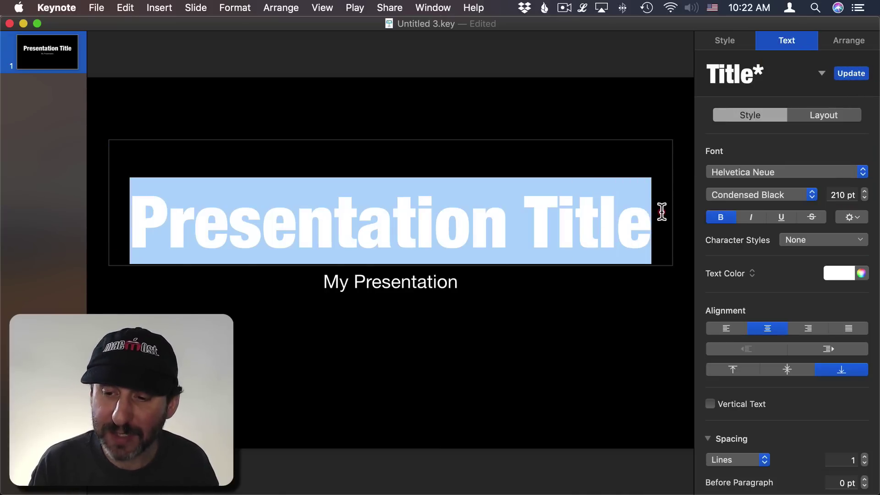
{"action": "left_click", "coordinate": [739, 272]}
{"action": "left_click", "coordinate": [736, 285]}
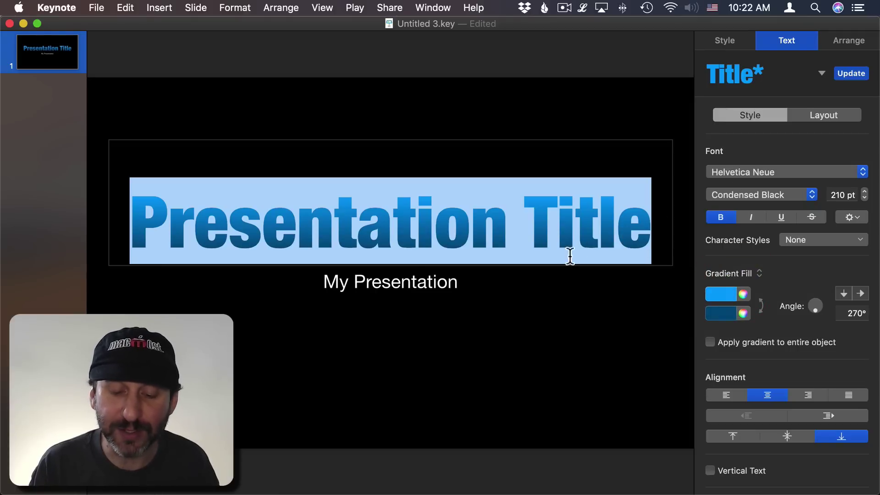
{"action": "left_click", "coordinate": [564, 271]}
Reselect the whole title and reapply the light-to-dark blue gradient at 270°.
{"action": "left_click", "coordinate": [273, 244]}
{"action": "double_click", "coordinate": [273, 243]}
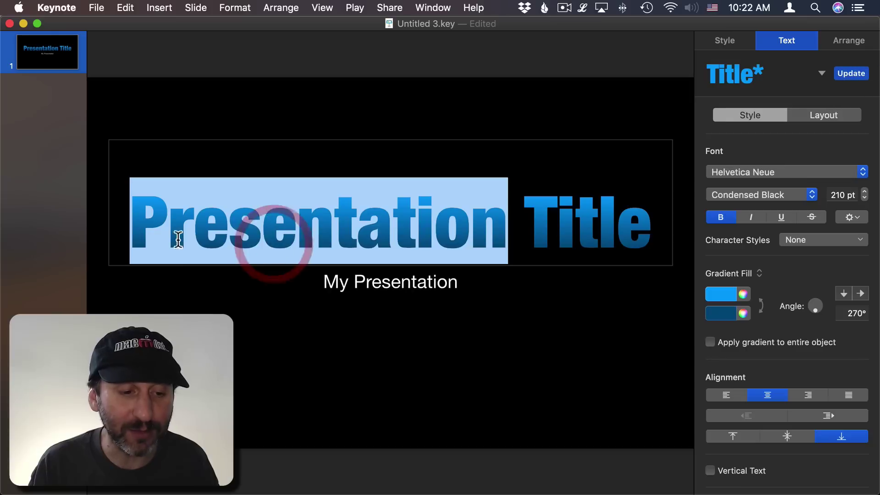
{"action": "left_click_drag", "start_coordinate": [132, 226], "coordinate": [668, 223]}
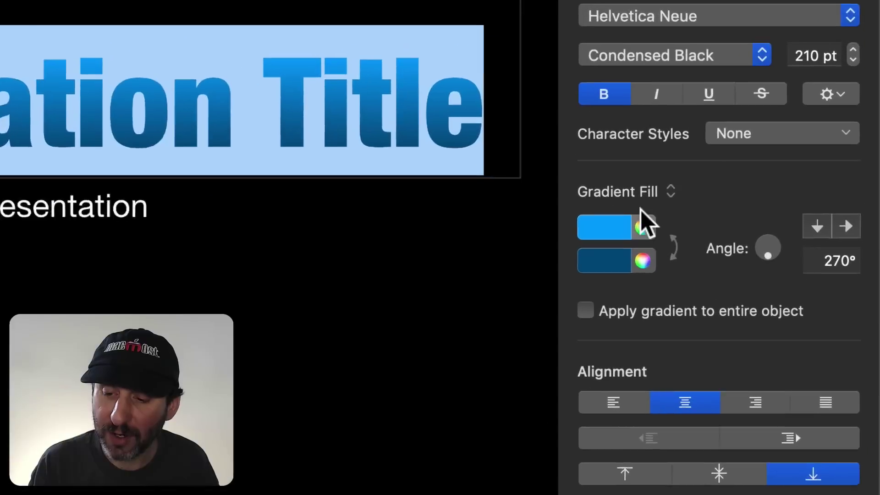
{"action": "left_click", "coordinate": [743, 274]}
{"action": "left_click", "coordinate": [747, 275]}
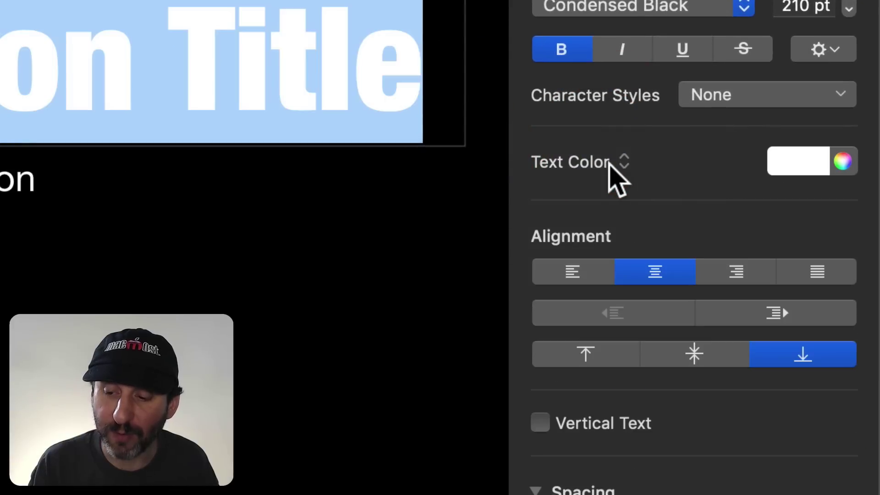
{"action": "left_click", "coordinate": [603, 162]}
{"action": "left_click", "coordinate": [605, 184]}
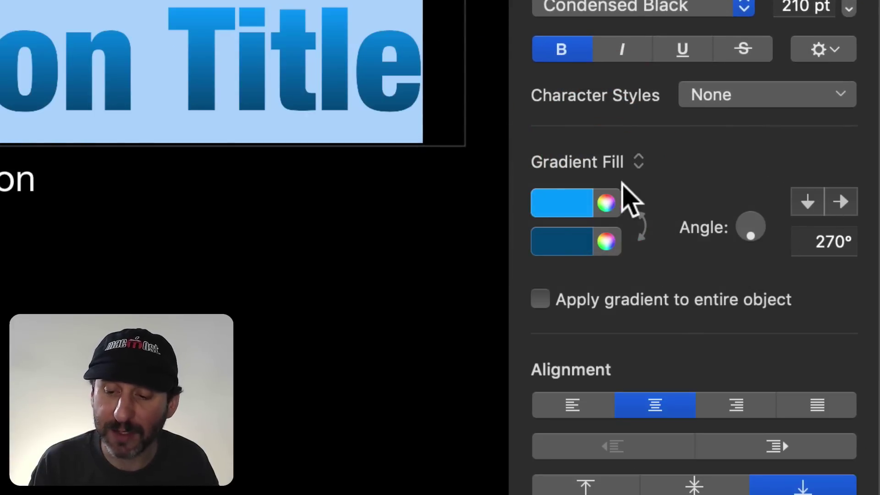
Switch the title to Advanced Gradient Fill with a Lemon yellow middle stop.
{"action": "left_click", "coordinate": [596, 163]}
{"action": "left_click", "coordinate": [596, 185]}
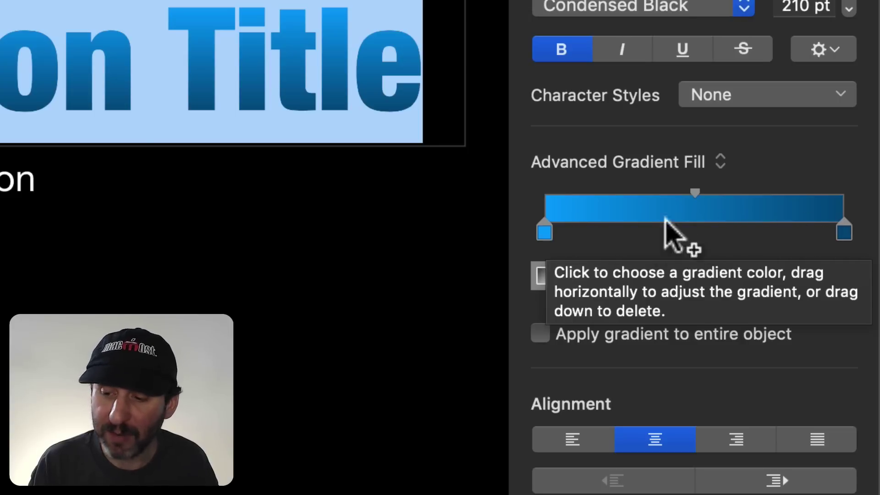
{"action": "left_click", "coordinate": [681, 231]}
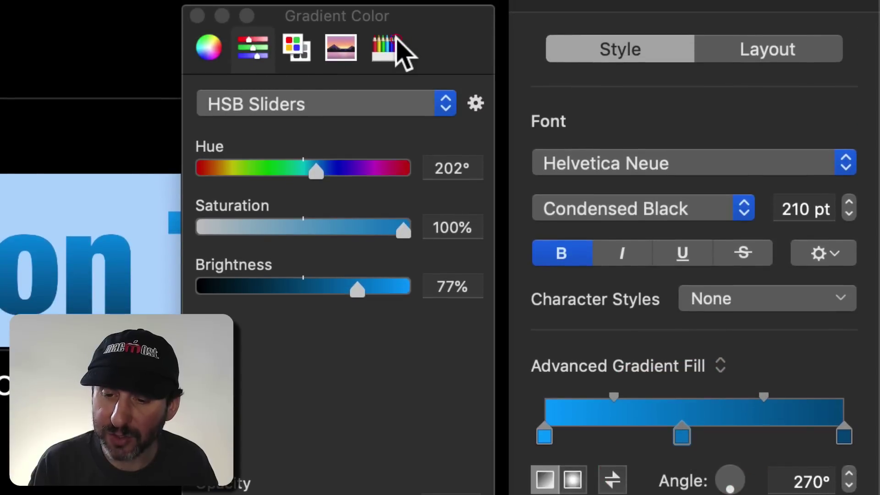
{"action": "left_click", "coordinate": [387, 48]}
{"action": "left_click", "coordinate": [370, 314]}
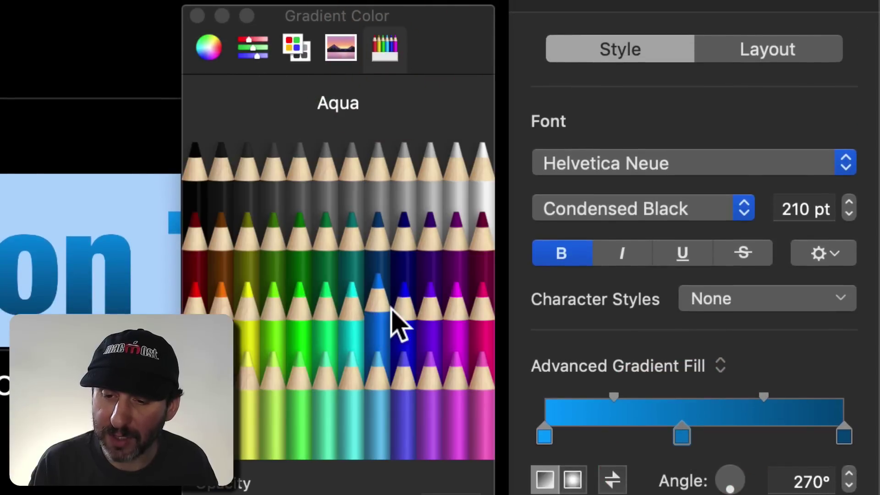
{"action": "left_click", "coordinate": [240, 305]}
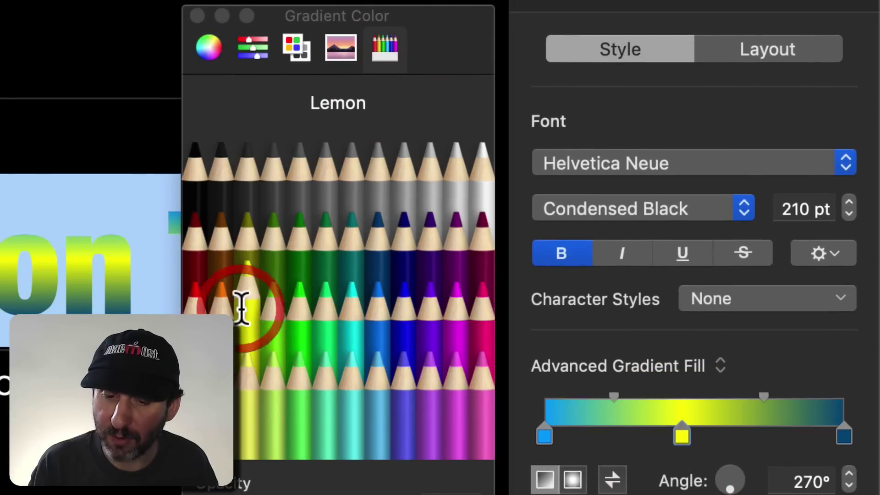
{"action": "left_click", "coordinate": [197, 16]}
Reposition the gradient stops and midpoints to narrow the yellow band between the blues.
{"action": "left_click", "coordinate": [681, 435]}
{"action": "mouse_move", "coordinate": [681, 435]}
{"action": "left_mouse_down"}
{"action": "mouse_move", "coordinate": [756, 441]}
{"action": "mouse_move", "coordinate": [673, 438]}
{"action": "left_mouse_up"}
{"action": "left_click", "coordinate": [557, 434]}
{"action": "mouse_move", "coordinate": [557, 435]}
{"action": "left_mouse_down"}
{"action": "mouse_move", "coordinate": [568, 439]}
{"action": "mouse_move", "coordinate": [527, 435]}
{"action": "left_mouse_up"}
{"action": "mouse_move", "coordinate": [609, 394]}
{"action": "left_mouse_down"}
{"action": "mouse_move", "coordinate": [576, 397]}
{"action": "mouse_move", "coordinate": [680, 400]}
{"action": "mouse_move", "coordinate": [576, 408]}
{"action": "mouse_move", "coordinate": [580, 417]}
{"action": "mouse_move", "coordinate": [672, 418]}
{"action": "mouse_move", "coordinate": [652, 414]}
{"action": "left_mouse_up"}
{"action": "left_click_drag", "start_coordinate": [755, 397], "coordinate": [693, 397]}
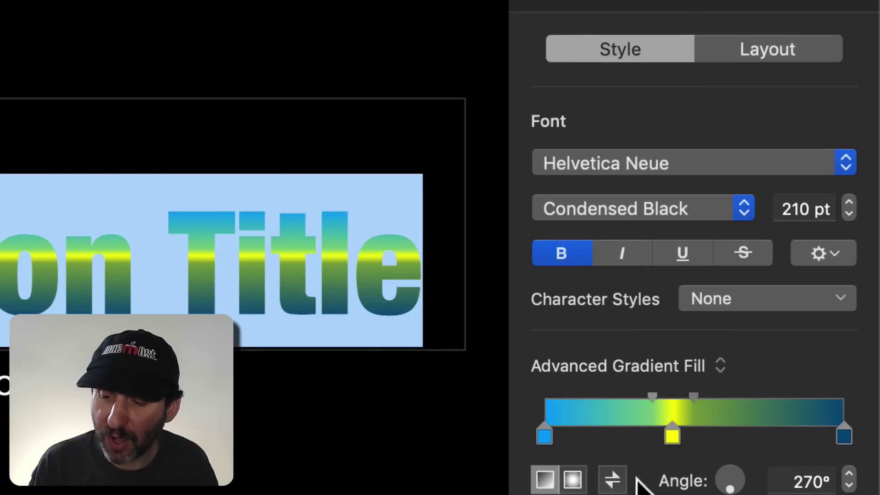
Make the title gradient radial at 315°, applied per letter rather than the whole object.
{"action": "left_click", "coordinate": [573, 479]}
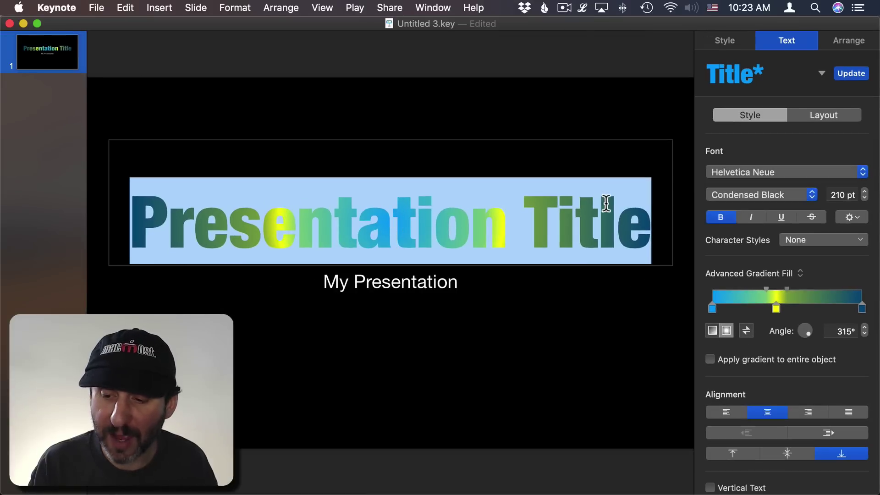
{"action": "left_click", "coordinate": [721, 357]}
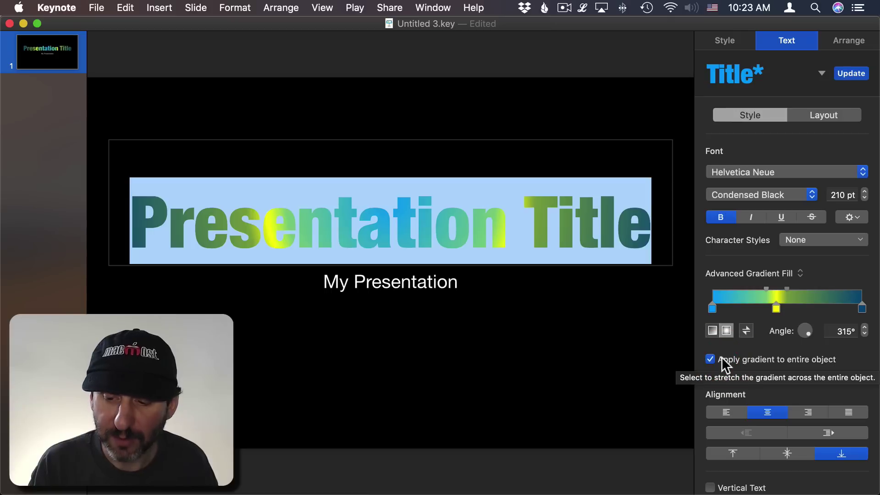
{"action": "left_click", "coordinate": [721, 358]}
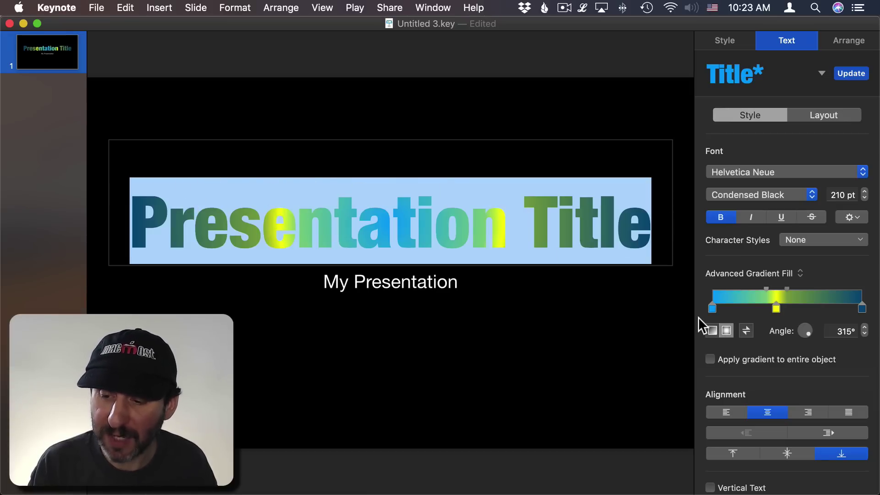
Fill the title letters with the Ivy.png image and show that image in Preview.
{"action": "left_click", "coordinate": [747, 274]}
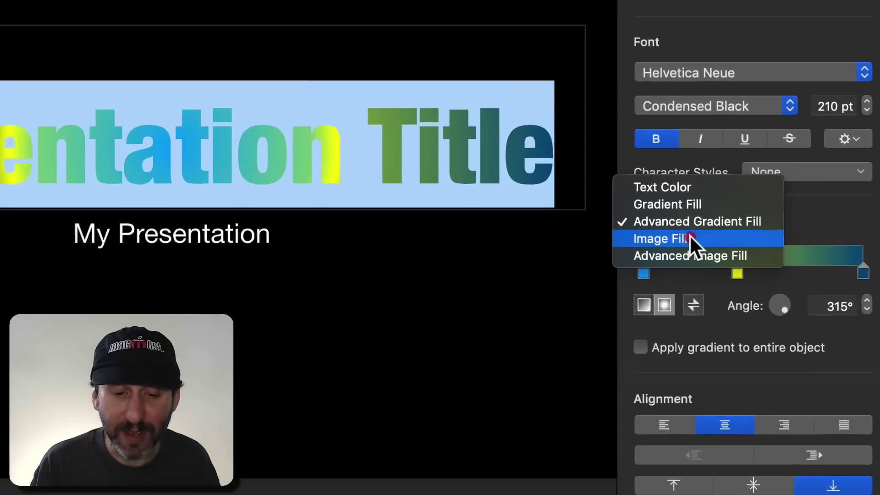
{"action": "left_click", "coordinate": [743, 283]}
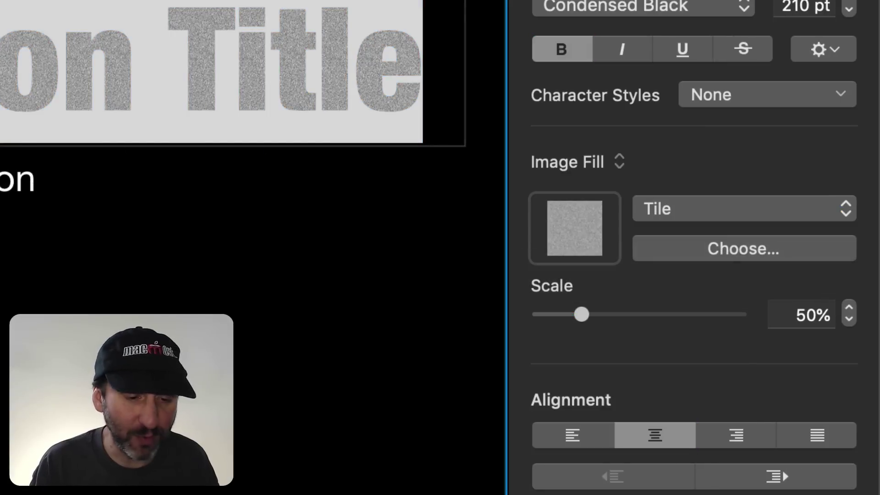
{"action": "left_click_drag", "start_coordinate": [736, 10], "coordinate": [590, 227]}
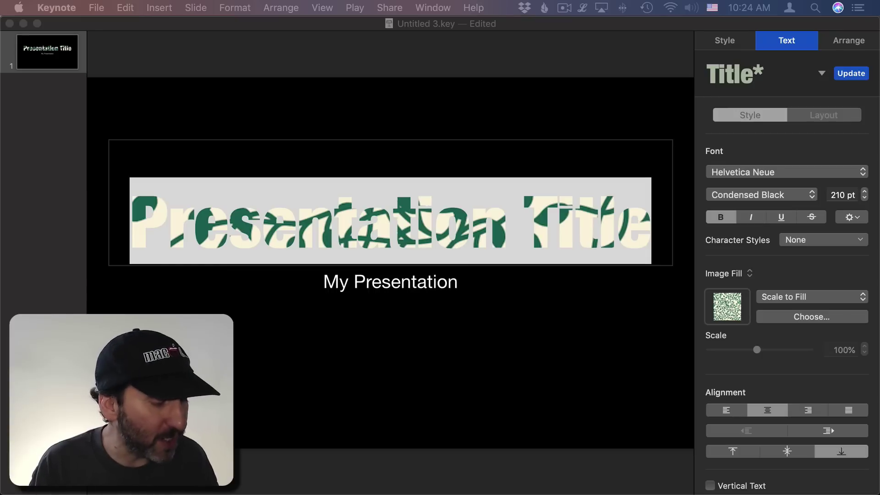
{"action": "key", "text": "super+Tab"}
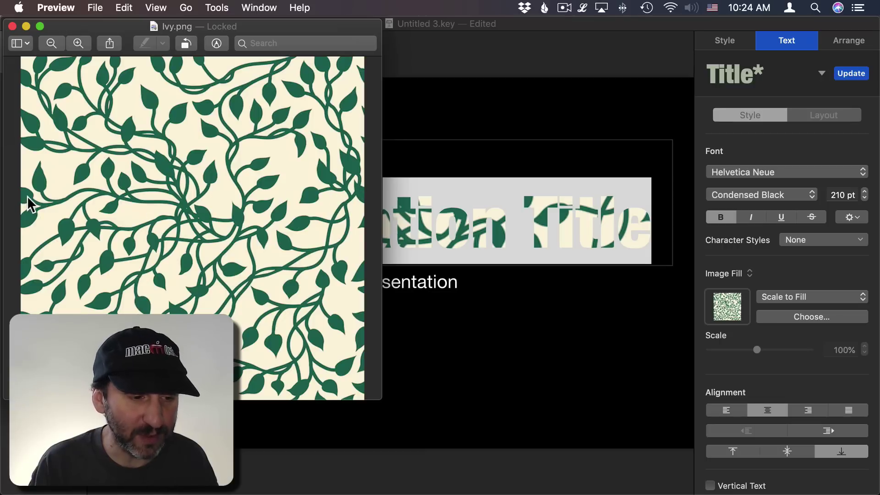
Close Preview and select the whole Presentation Title line.
{"action": "left_click", "coordinate": [12, 26]}
{"action": "left_click", "coordinate": [446, 208]}
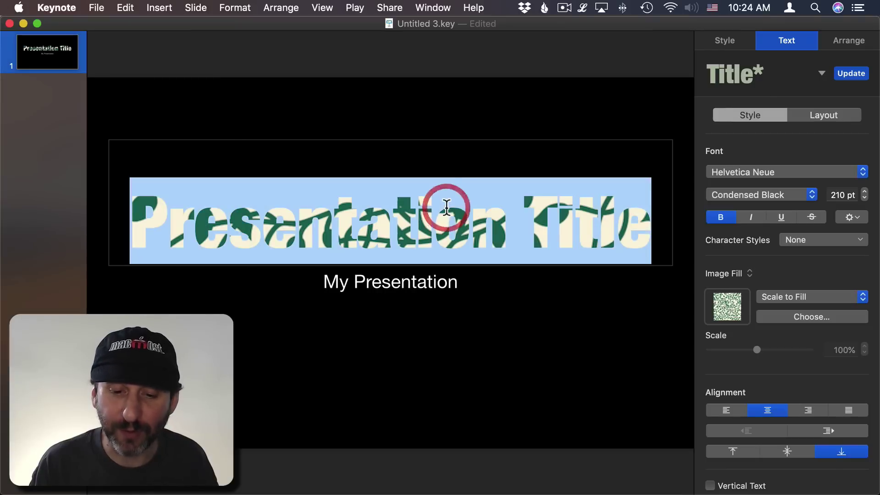
{"action": "double_click", "coordinate": [444, 230]}
{"action": "triple_click", "coordinate": [443, 231]}
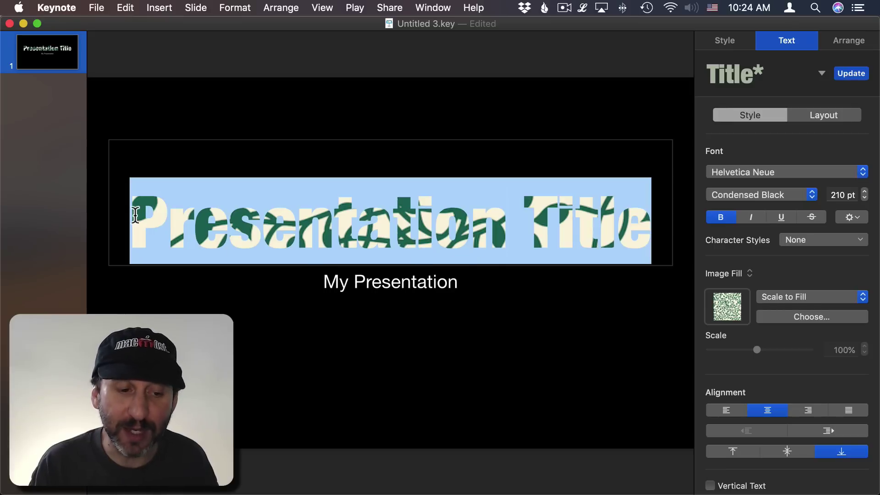
Compare the ivy fill at Original Size, Stretch and Scale to Fill.
{"action": "left_click", "coordinate": [790, 297]}
{"action": "left_click", "coordinate": [786, 261]}
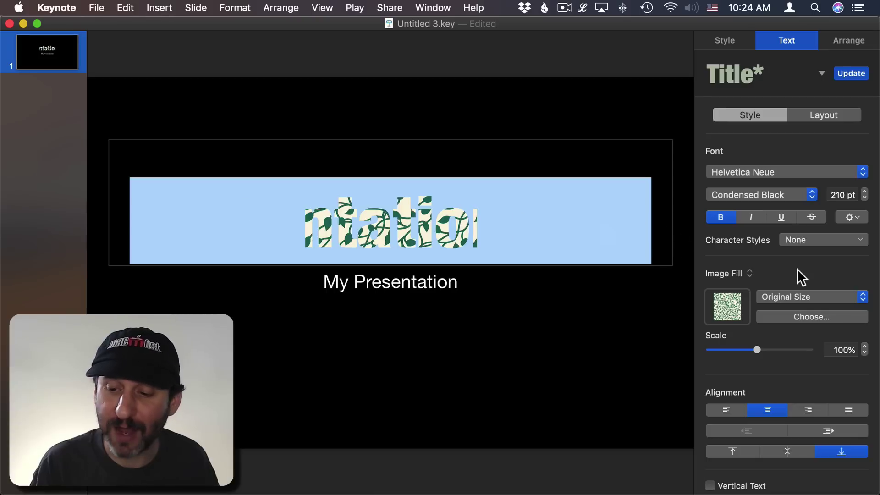
{"action": "left_click", "coordinate": [789, 299]}
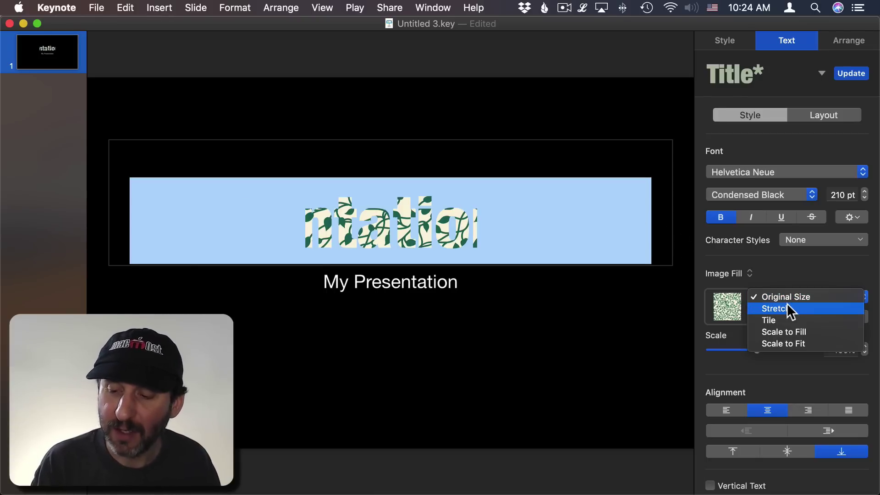
{"action": "left_click", "coordinate": [786, 304]}
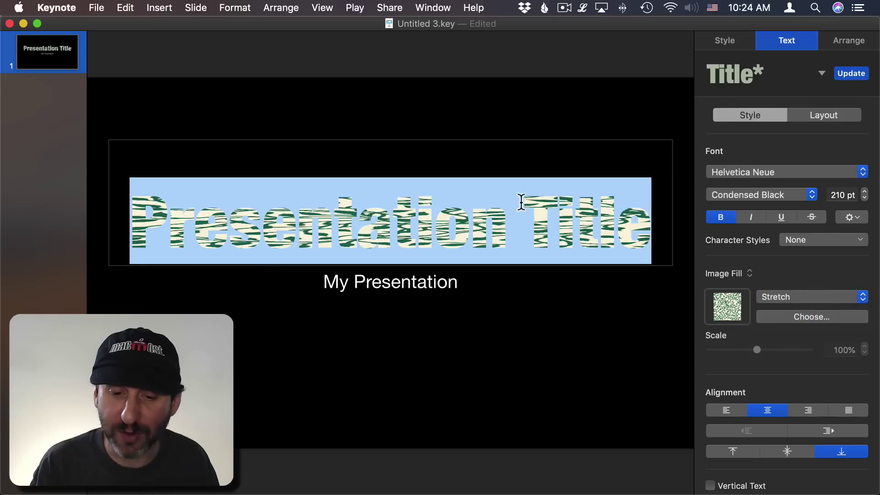
{"action": "left_click", "coordinate": [782, 296]}
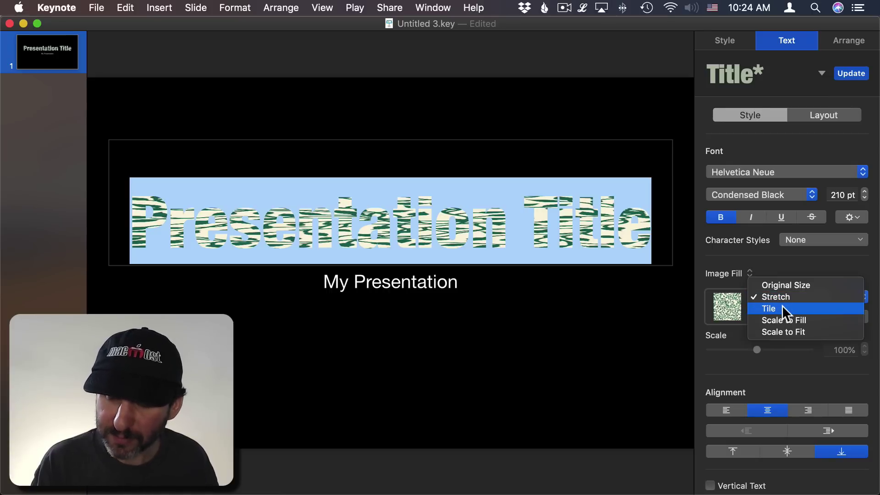
{"action": "left_click", "coordinate": [784, 319]}
{"action": "left_click", "coordinate": [776, 299]}
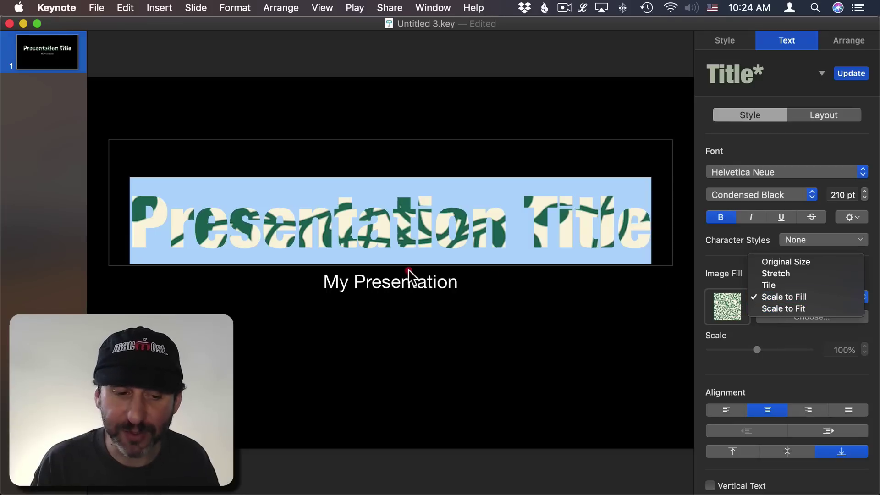
{"action": "left_click", "coordinate": [248, 227]}
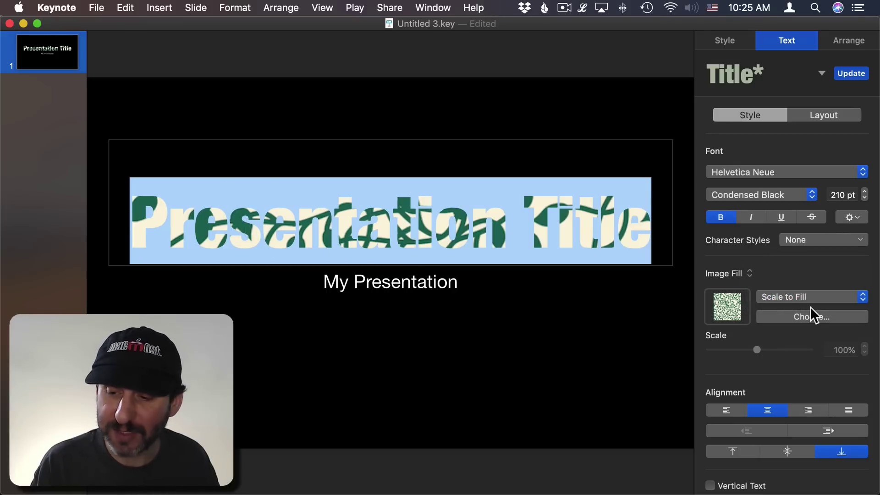
Try Scale to Fit, then tile the ivy image at 26% scale.
{"action": "left_click", "coordinate": [793, 296]}
{"action": "left_click", "coordinate": [793, 310]}
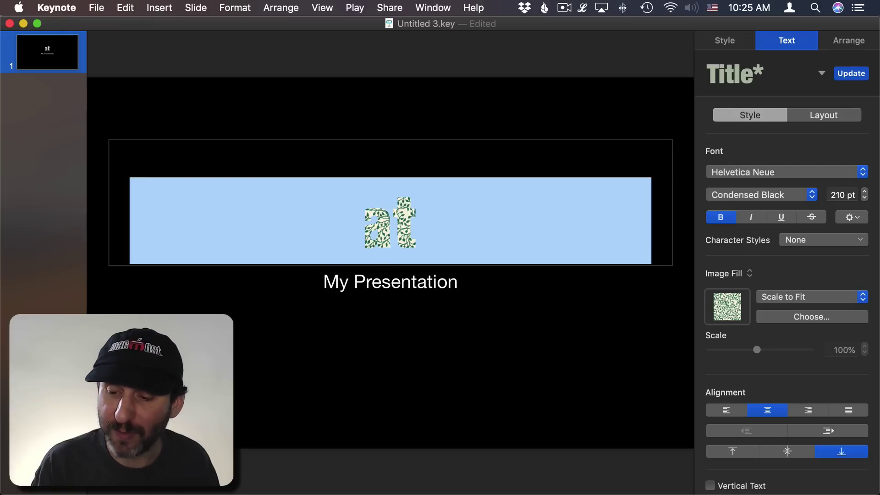
{"action": "left_click", "coordinate": [782, 297]}
{"action": "left_click", "coordinate": [783, 275]}
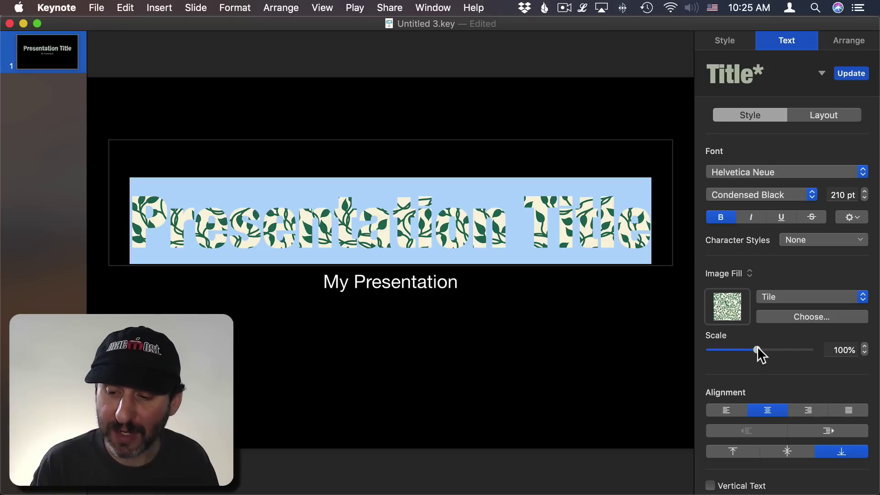
{"action": "left_click_drag", "start_coordinate": [757, 348], "coordinate": [718, 350]}
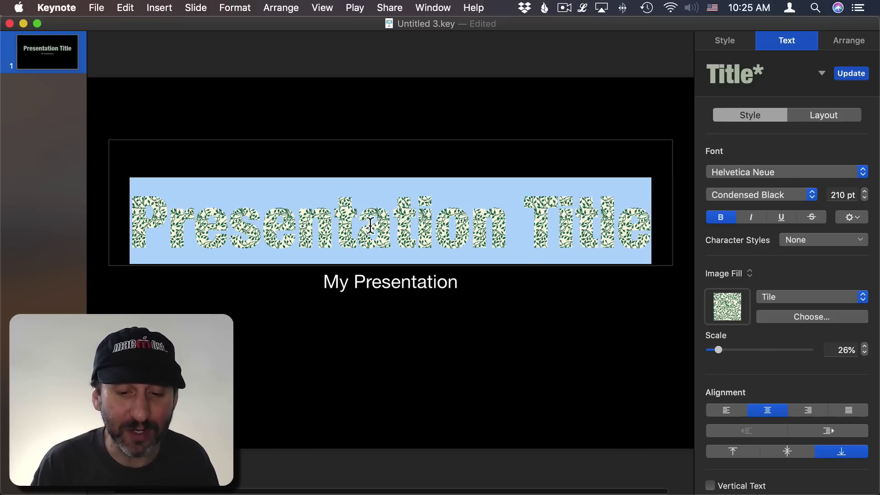
Give the ivy image fill a green tint at about 44% opacity.
{"action": "left_click", "coordinate": [733, 273]}
{"action": "left_click", "coordinate": [735, 282]}
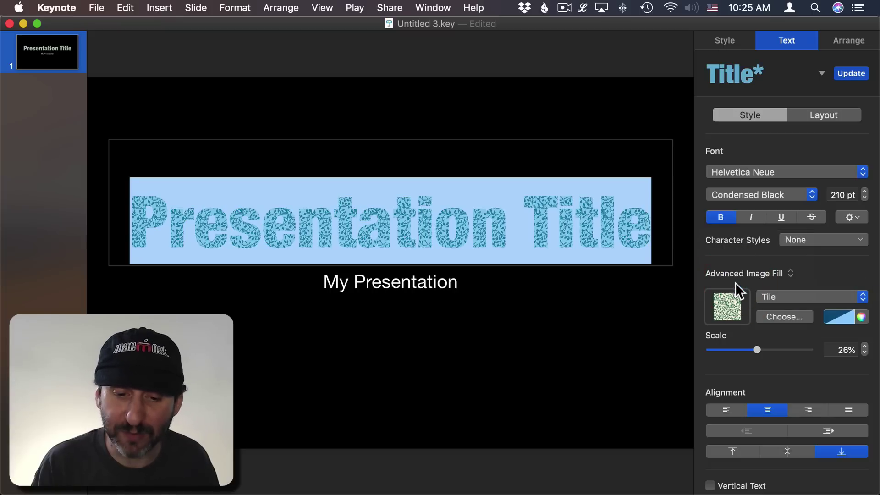
{"action": "left_click", "coordinate": [848, 316]}
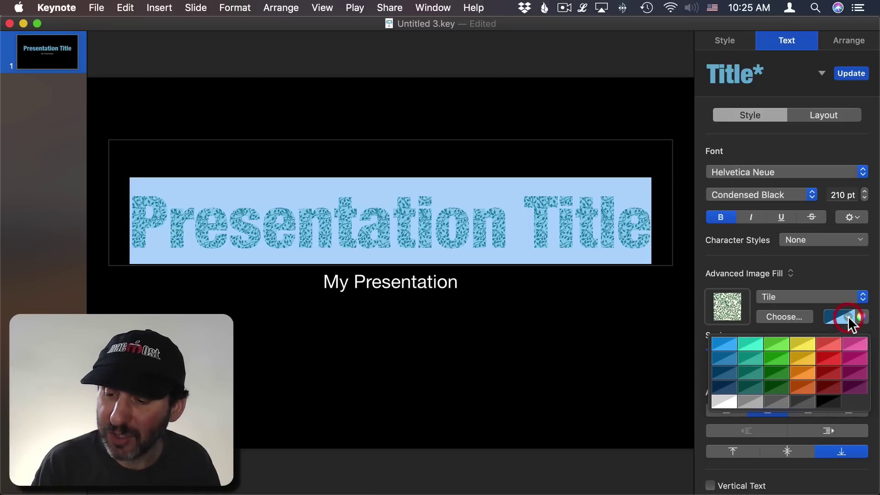
{"action": "left_click", "coordinate": [776, 367]}
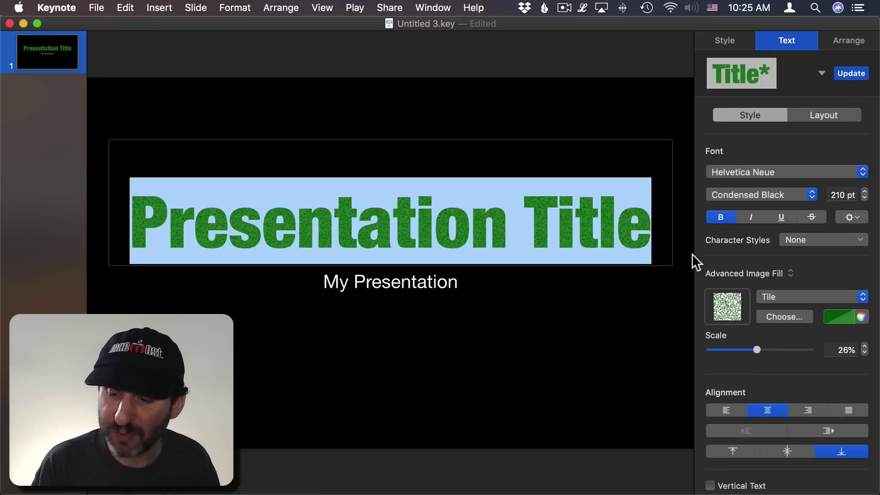
{"action": "left_click", "coordinate": [861, 317]}
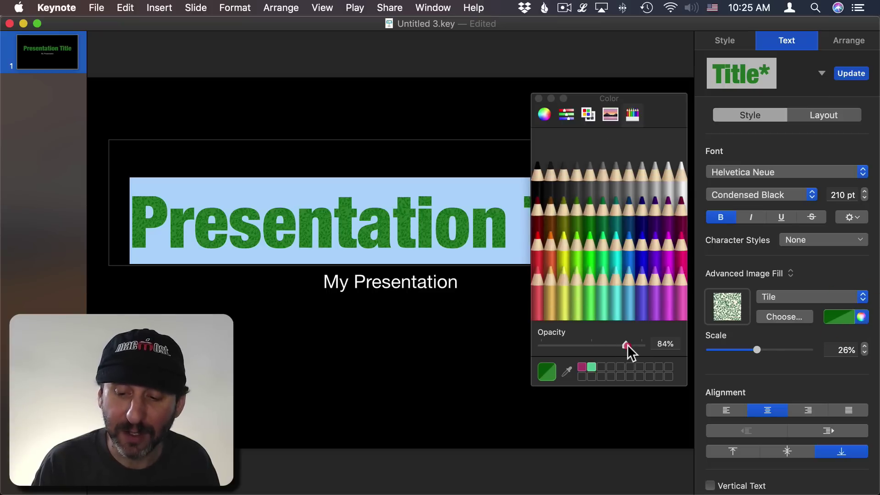
{"action": "left_click_drag", "start_coordinate": [627, 344], "coordinate": [591, 346]}
{"action": "left_click", "coordinate": [538, 98]}
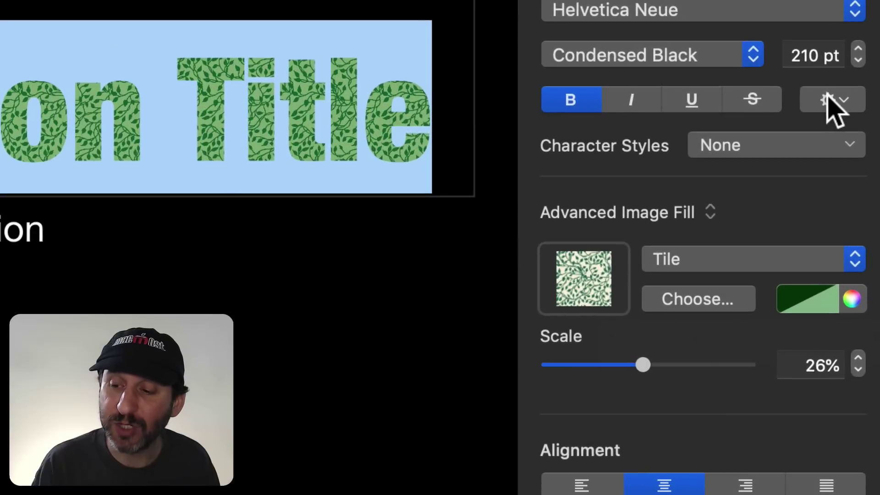
Add a dark green outline to the title letters, widened to 11 pt.
{"action": "left_click", "coordinate": [831, 98]}
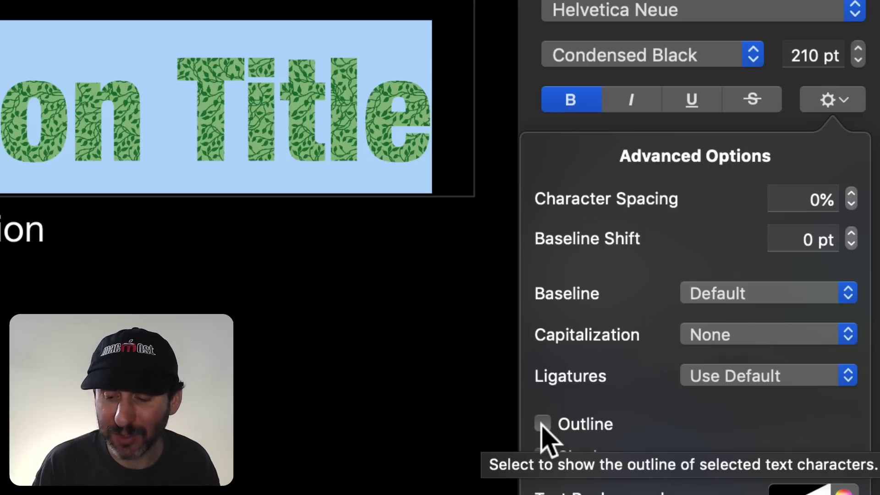
{"action": "left_click", "coordinate": [542, 423]}
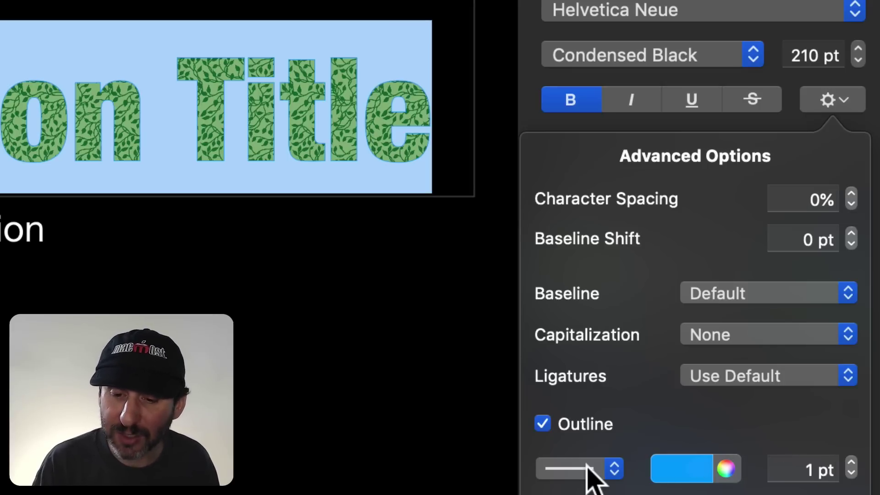
{"action": "left_click", "coordinate": [702, 468]}
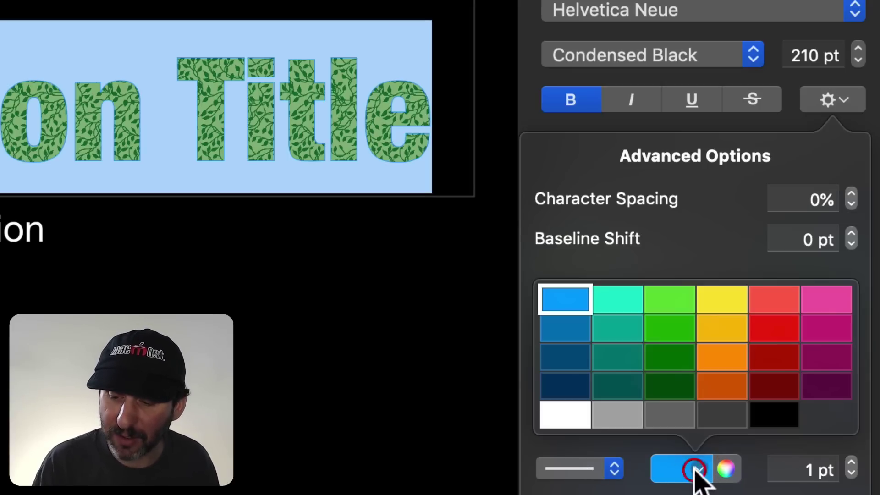
{"action": "left_click", "coordinate": [664, 384]}
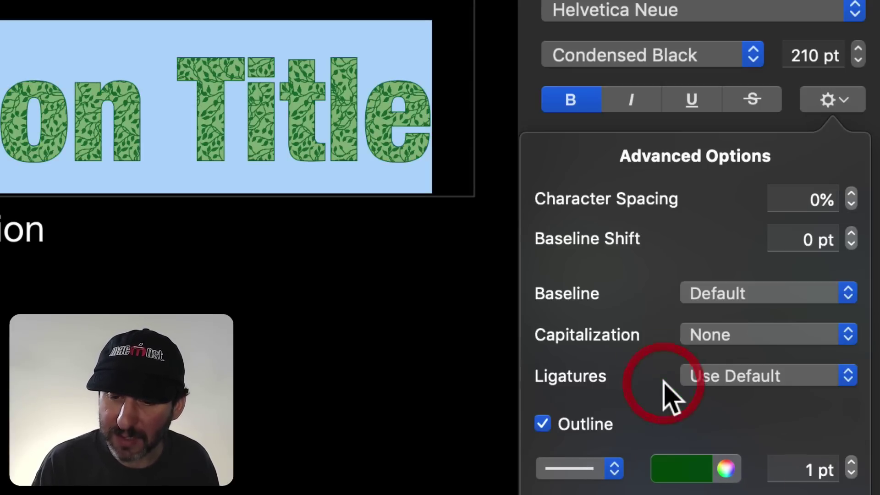
{"action": "left_click", "coordinate": [851, 463]}
{"action": "left_click", "coordinate": [851, 463]}
{"action": "left_click_drag", "start_coordinate": [851, 463], "coordinate": [851, 463]}
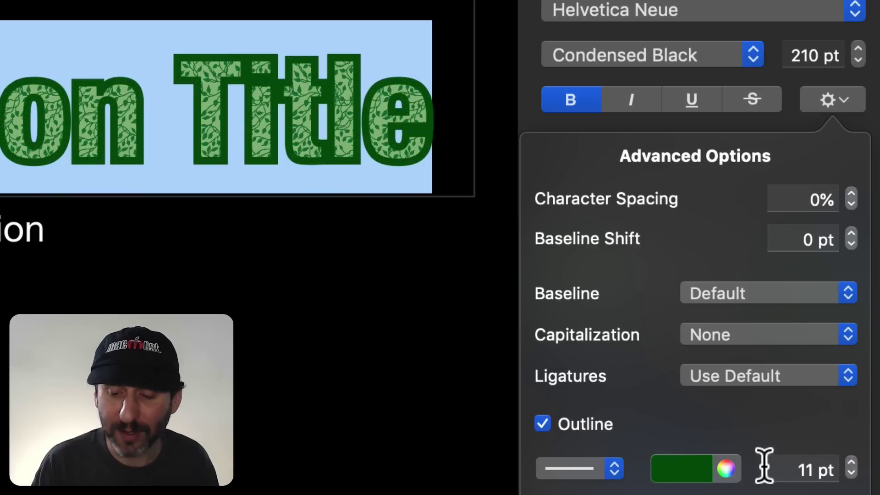
Give the outline a rough brush-stroke style and set its width to 10 pt.
{"action": "left_click", "coordinate": [584, 470]}
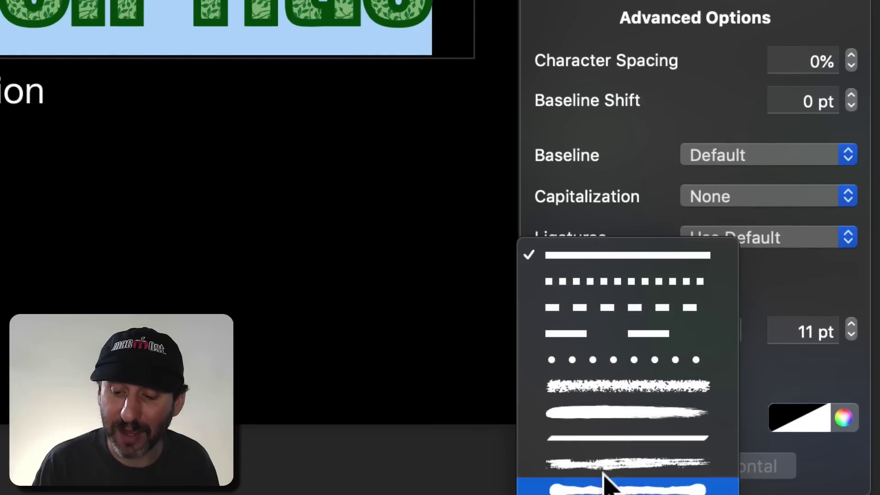
{"action": "left_click", "coordinate": [619, 360]}
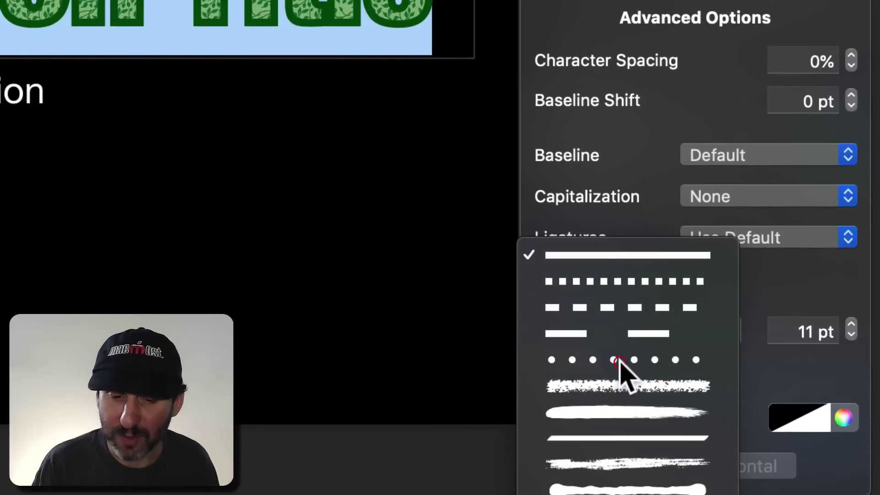
{"action": "left_click", "coordinate": [586, 330]}
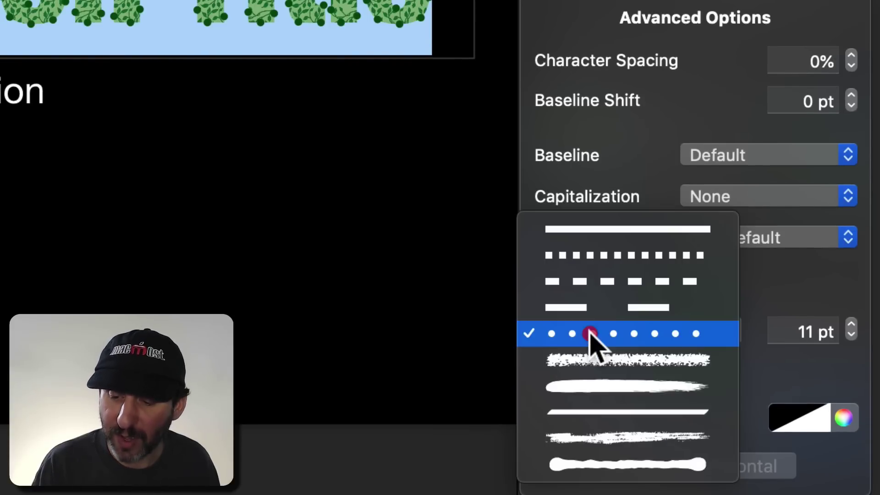
{"action": "left_click", "coordinate": [589, 357]}
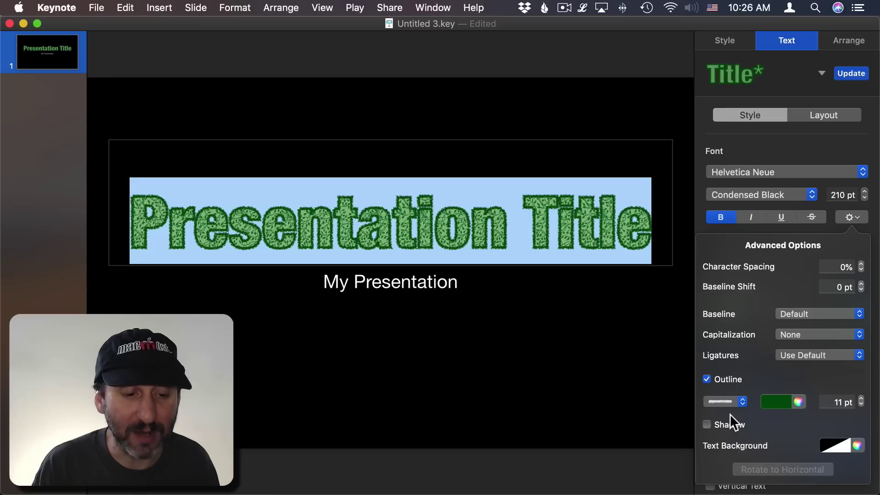
{"action": "left_click", "coordinate": [717, 397]}
{"action": "left_click", "coordinate": [718, 398]}
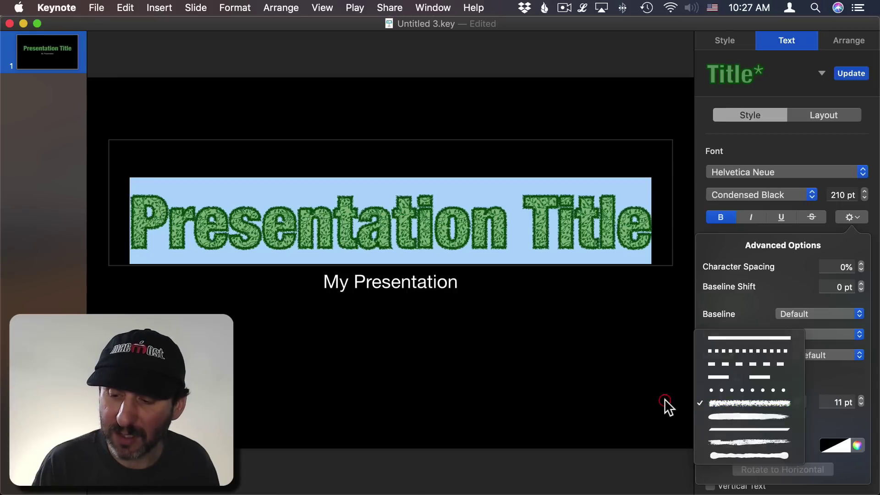
{"action": "left_click", "coordinate": [861, 405]}
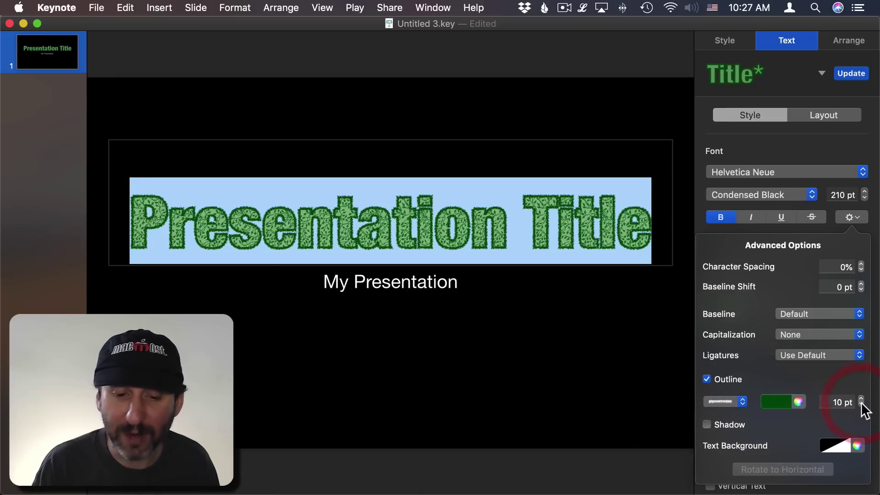
{"action": "left_click", "coordinate": [243, 189]}
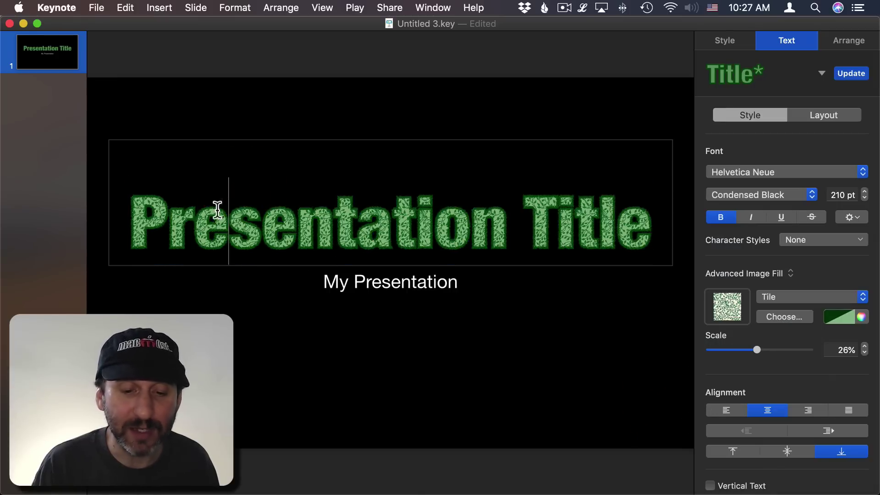
{"action": "left_click", "coordinate": [216, 324]}
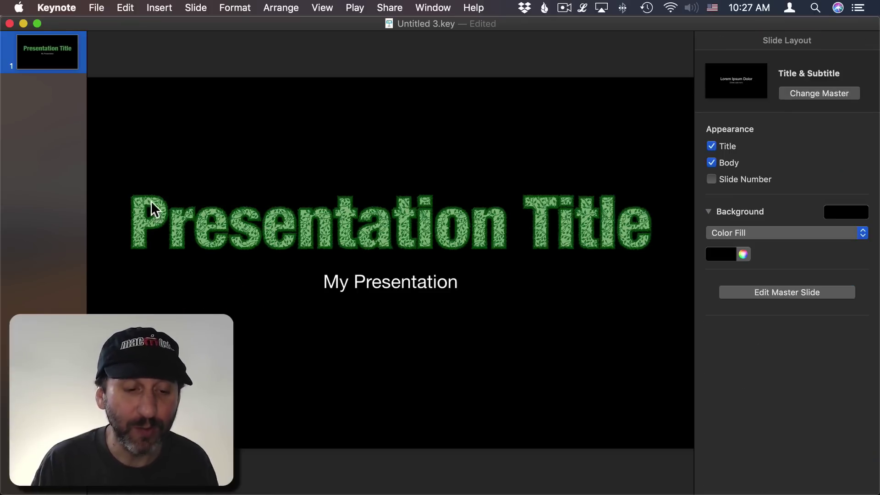
Create a new paragraph style named 'Green Title' from the selected title text.
{"action": "triple_click", "coordinate": [210, 236]}
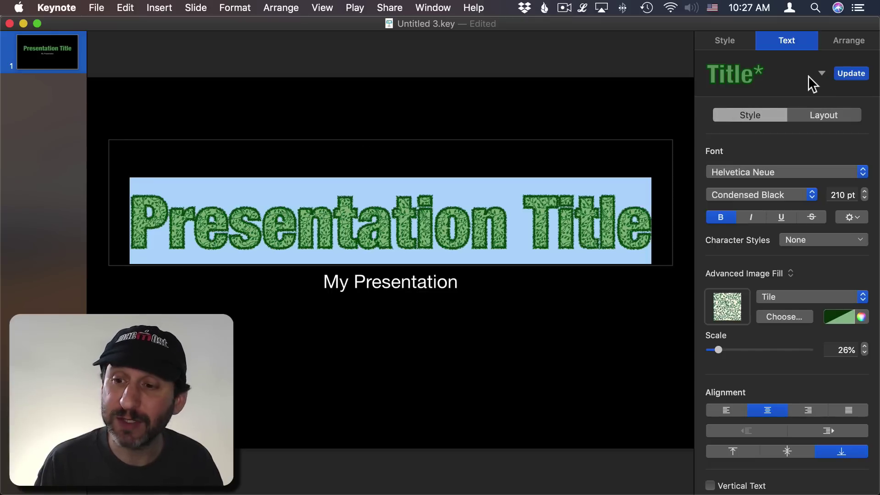
{"action": "left_click", "coordinate": [822, 74]}
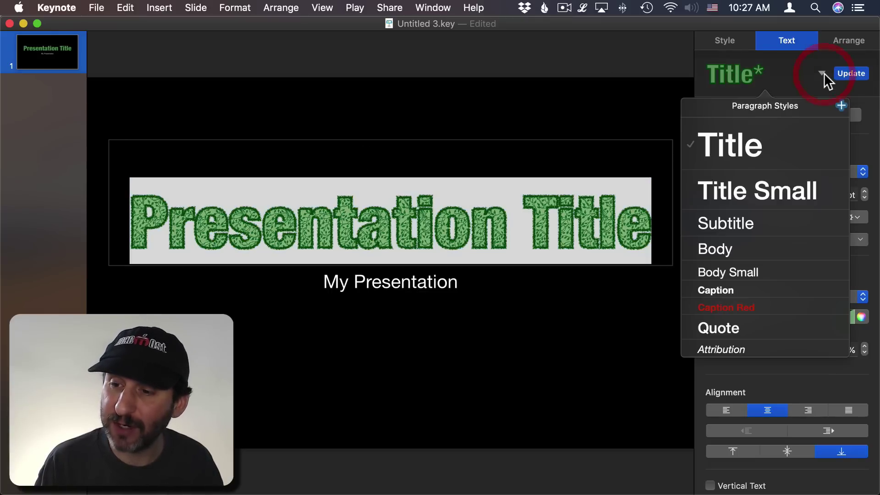
{"action": "left_click", "coordinate": [840, 105]}
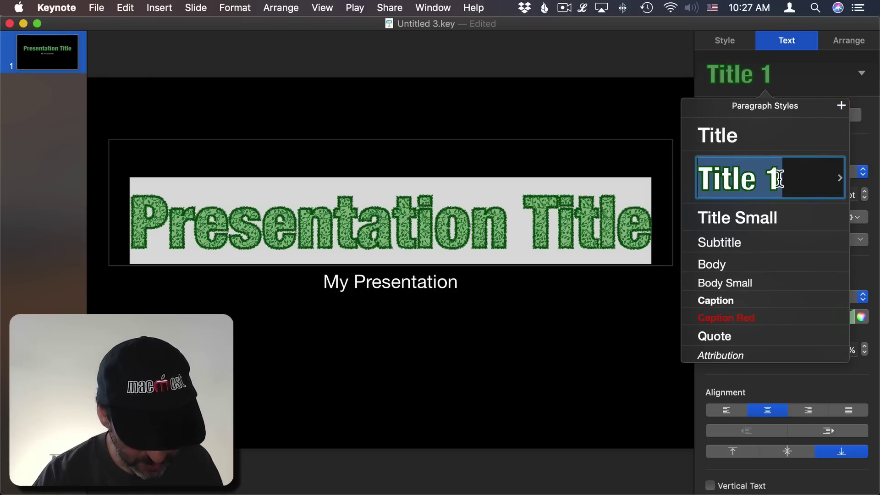
{"action": "type", "text": "Green"}
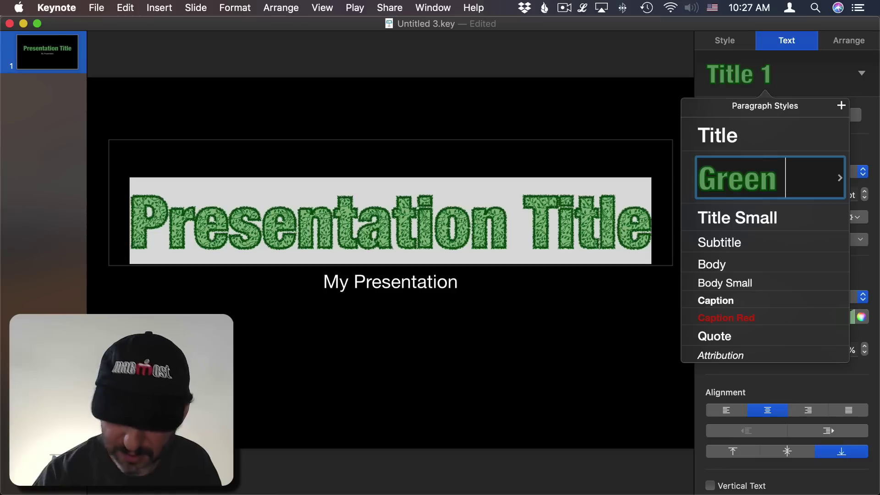
{"action": "type", "text": " Title"}
{"action": "key", "text": "Return"}
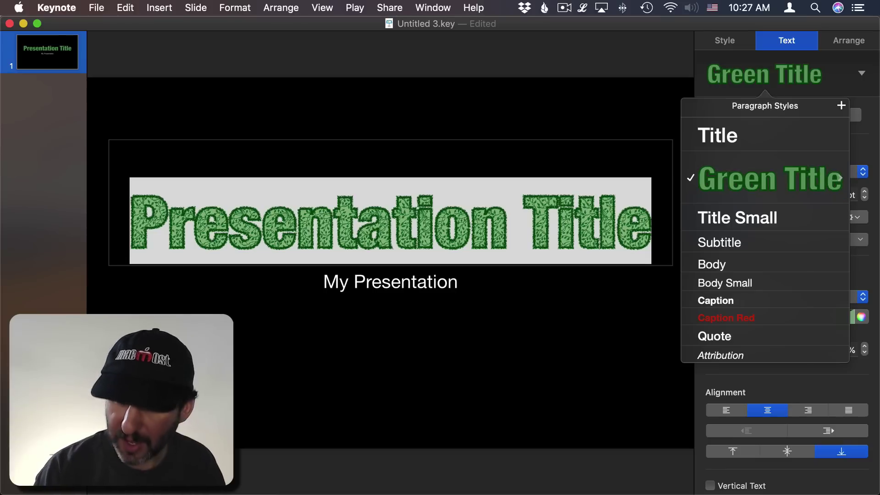
{"action": "left_click", "coordinate": [660, 165]}
Apply the Green Title style to the whole 'My Presentation' subtitle.
{"action": "left_click", "coordinate": [457, 282]}
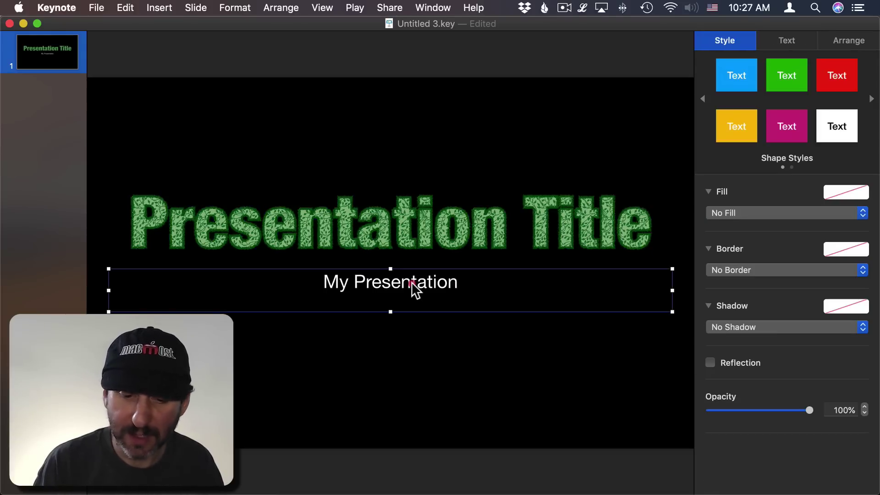
{"action": "double_click", "coordinate": [412, 282]}
{"action": "left_click_drag", "start_coordinate": [413, 281], "coordinate": [341, 281]}
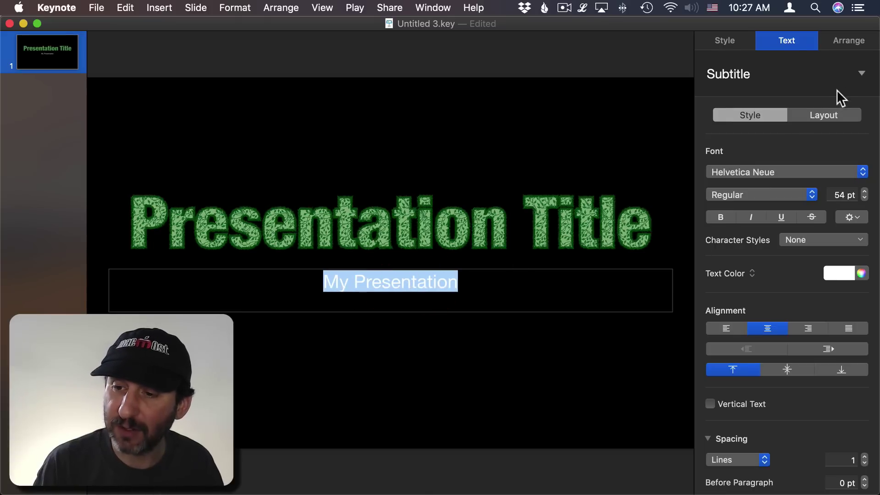
{"action": "left_click", "coordinate": [860, 74]}
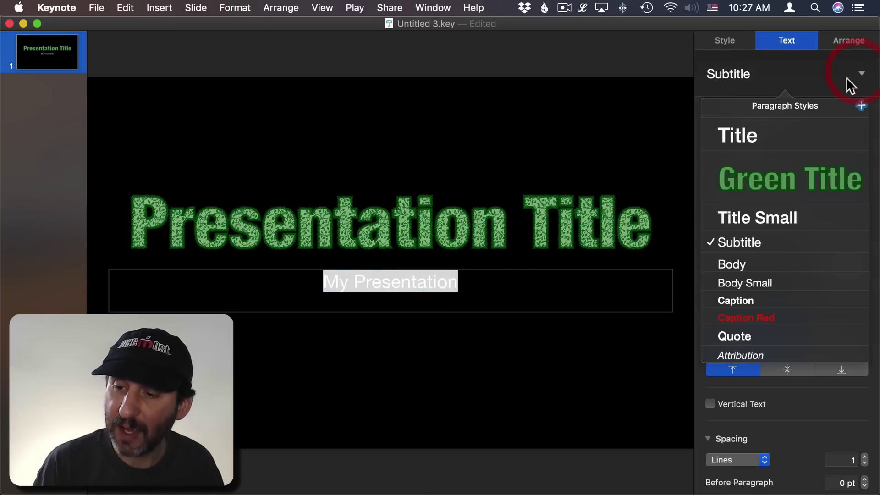
{"action": "left_click", "coordinate": [771, 184]}
{"action": "left_click", "coordinate": [494, 328]}
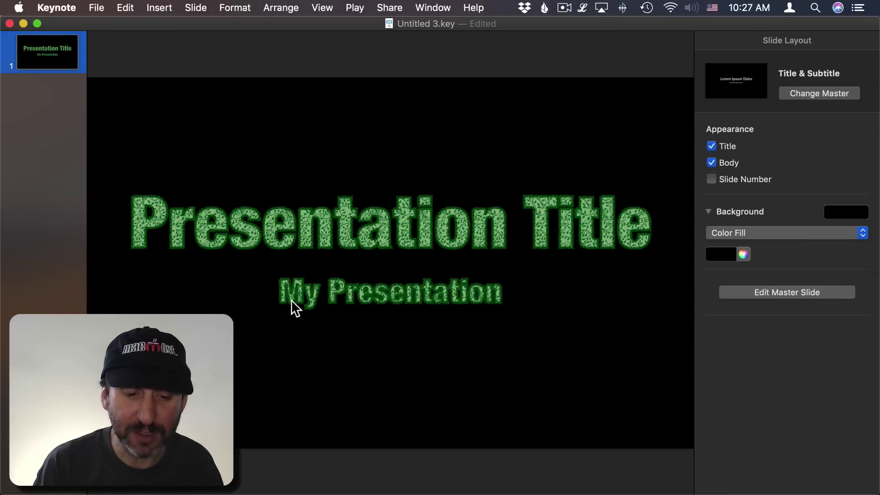